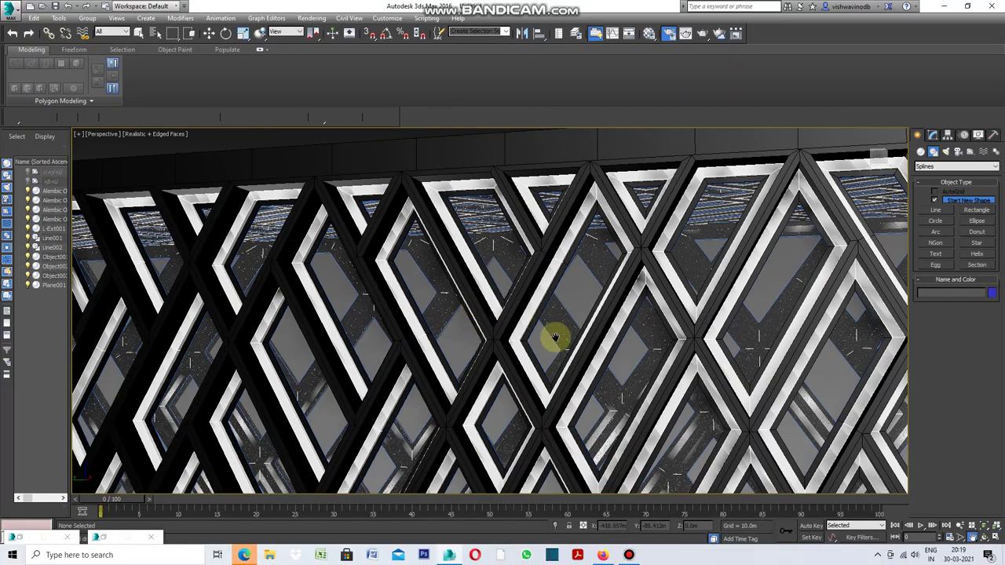
# Orbit the Perspective view from the lattice wall to the dark side wall, then tilt to look down.
pyautogui.keyDown('alt'); pyautogui.moveTo(550, 337); pyautogui.dragTo(416, 333, button='middle'); pyautogui.keyUp('alt')
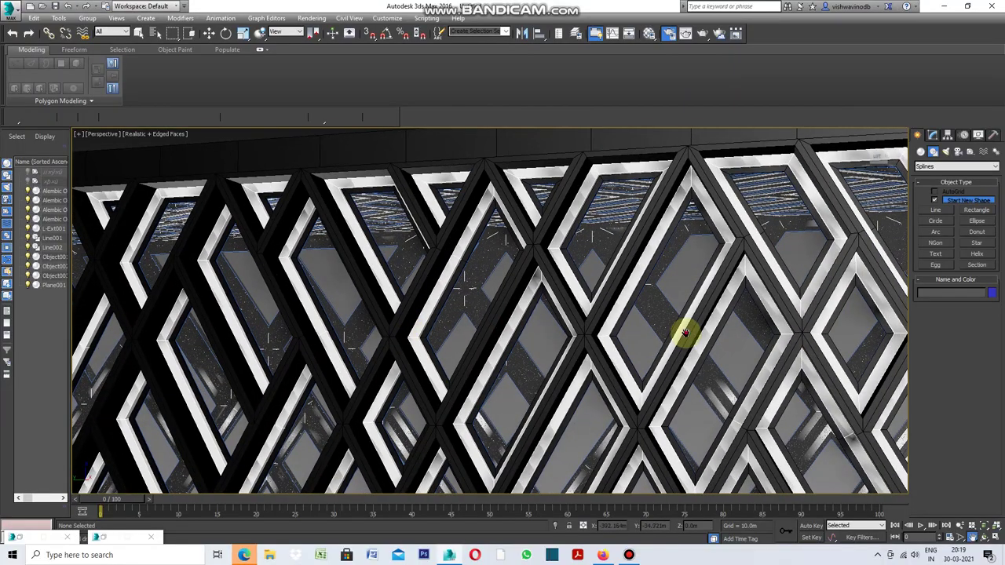
pyautogui.keyDown('alt'); pyautogui.moveTo(683, 332); pyautogui.dragTo(359, 309, button='middle'); pyautogui.keyUp('alt')
pyautogui.moveTo(751, 332)
pyautogui.keyDown('alt'); pyautogui.mouseDown(button='middle')
pyautogui.moveTo(482, 333)
pyautogui.moveTo(668, 307)
pyautogui.moveTo(620, 397)
pyautogui.moveTo(620, 421)
pyautogui.moveTo(652, 314)
pyautogui.moveTo(651, 330)
pyautogui.moveTo(699, 321)
pyautogui.moveTo(759, 236)
pyautogui.moveTo(706, 366)
pyautogui.moveTo(756, 259)
pyautogui.moveTo(653, 440)
pyautogui.moveTo(698, 337)
pyautogui.moveTo(679, 316)
pyautogui.moveTo(608, 332)
pyautogui.mouseUp(button='middle'); pyautogui.keyUp('alt')
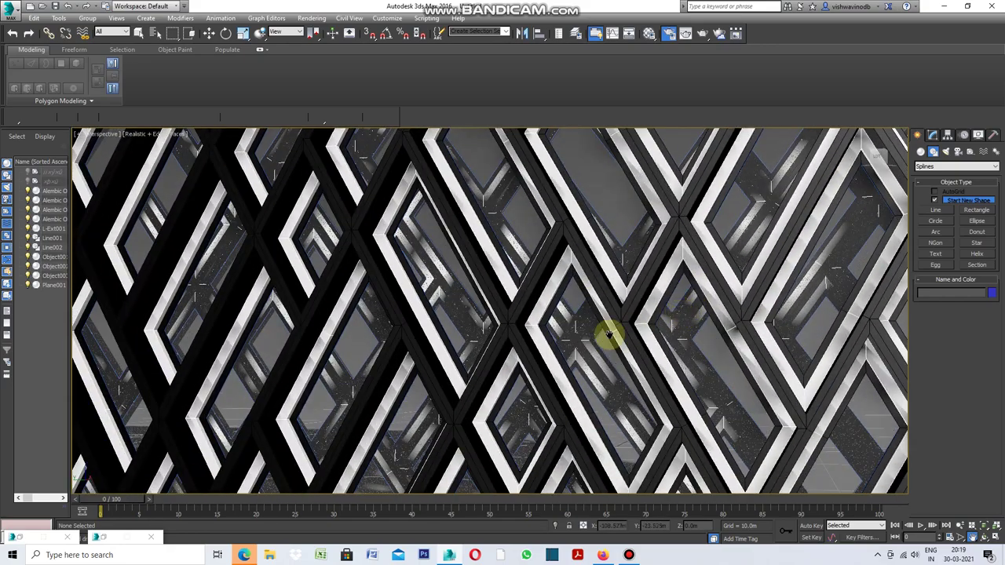
pyautogui.scroll(-3, 608, 332)
pyautogui.scroll(-3, 608, 334)
pyautogui.keyDown('alt'); pyautogui.moveTo(503, 283); pyautogui.dragTo(617, 359, button='middle'); pyautogui.keyUp('alt')
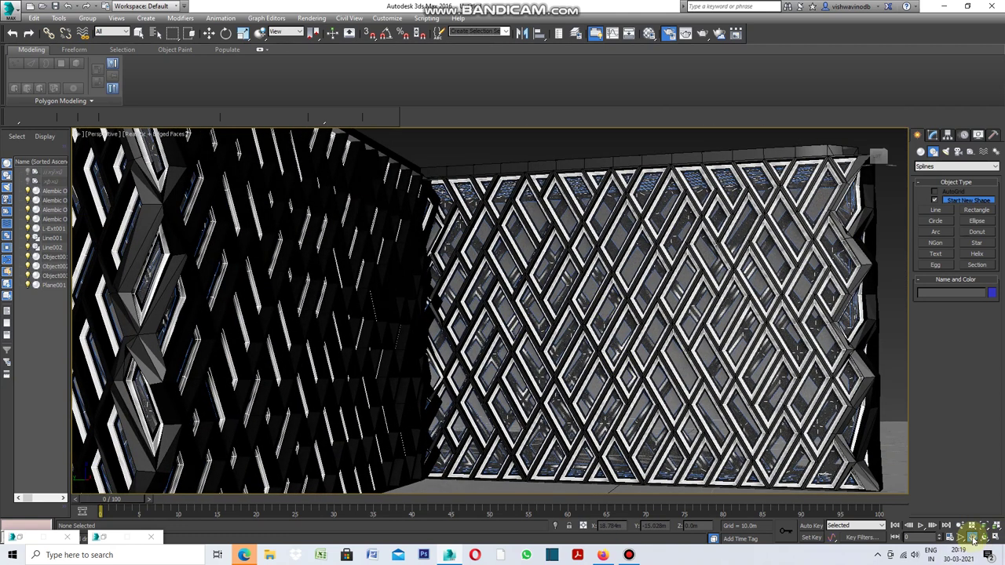
pyautogui.click(972, 537)
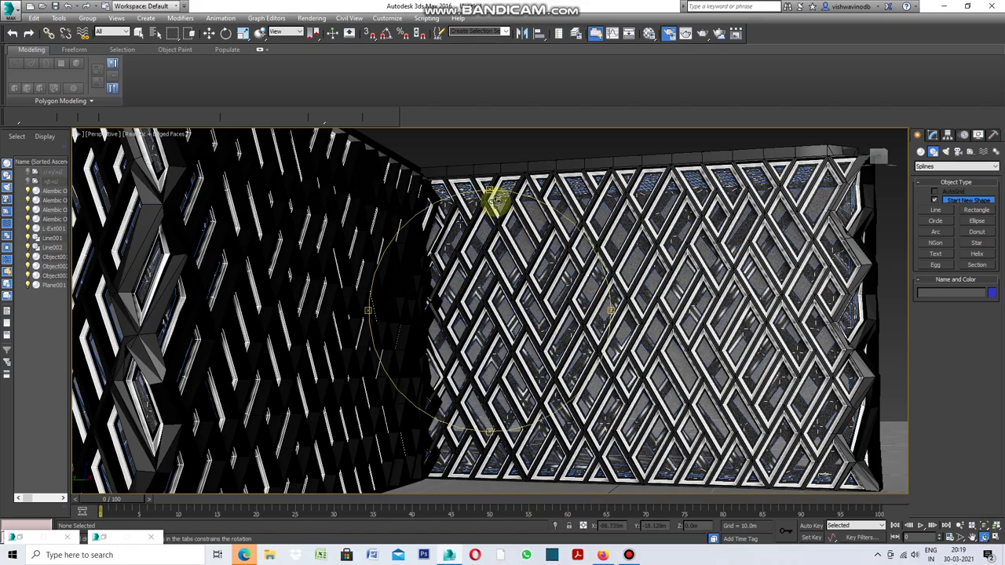
pyautogui.moveTo(489, 199)
pyautogui.mouseDown()
pyautogui.moveTo(572, 285)
pyautogui.moveTo(649, 292)
pyautogui.mouseUp()
# Jump to a top-down view of the building and zoom in on it.
pyautogui.hotkey('shift', 'z')
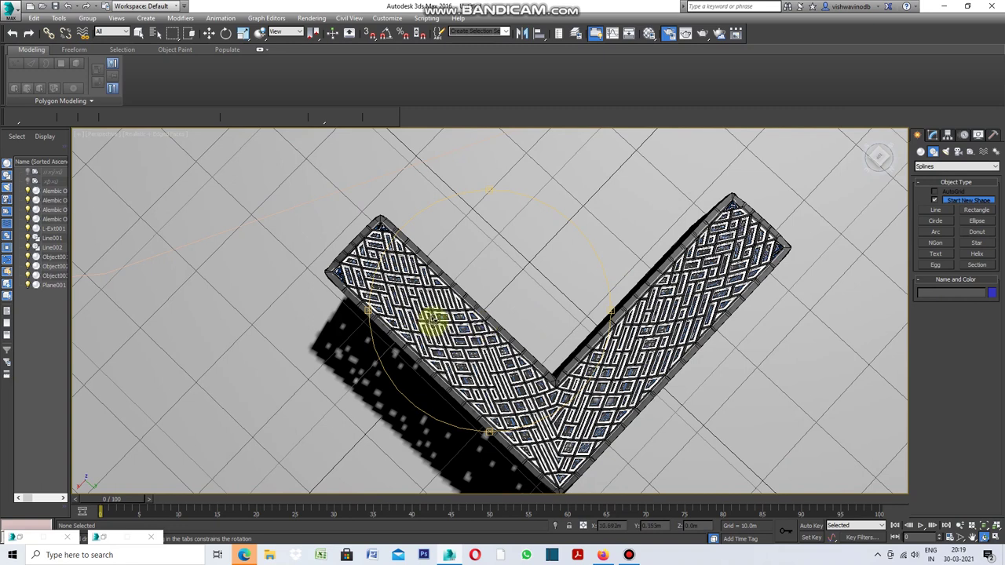
pyautogui.scroll(3, 418, 322)
pyautogui.scroll(3, 419, 322)
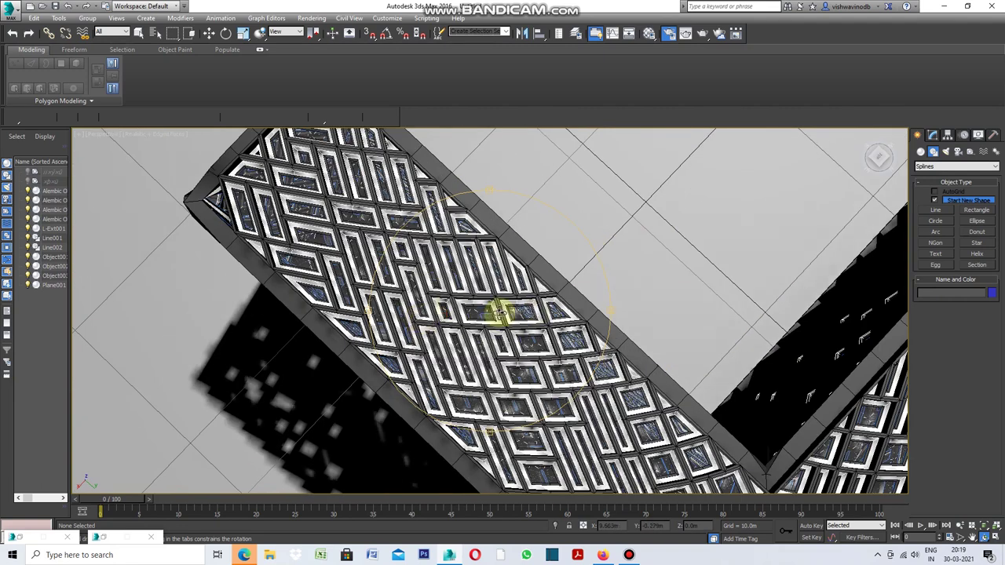
pyautogui.scroll(-2, 396, 298)
pyautogui.scroll(-2, 404, 302)
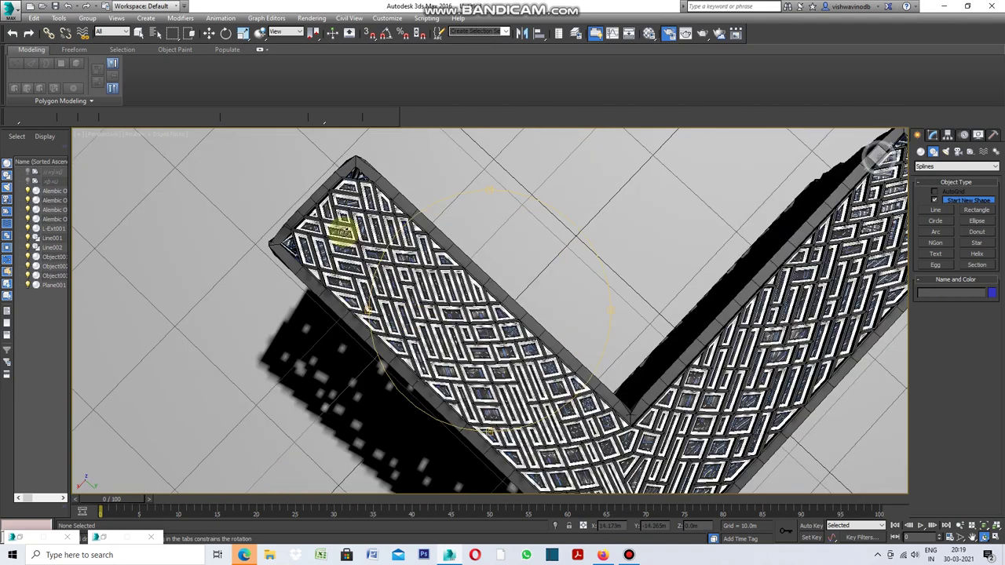
pyautogui.scroll(4, 338, 227)
pyautogui.scroll(3, 338, 227)
pyautogui.scroll(2, 316, 214)
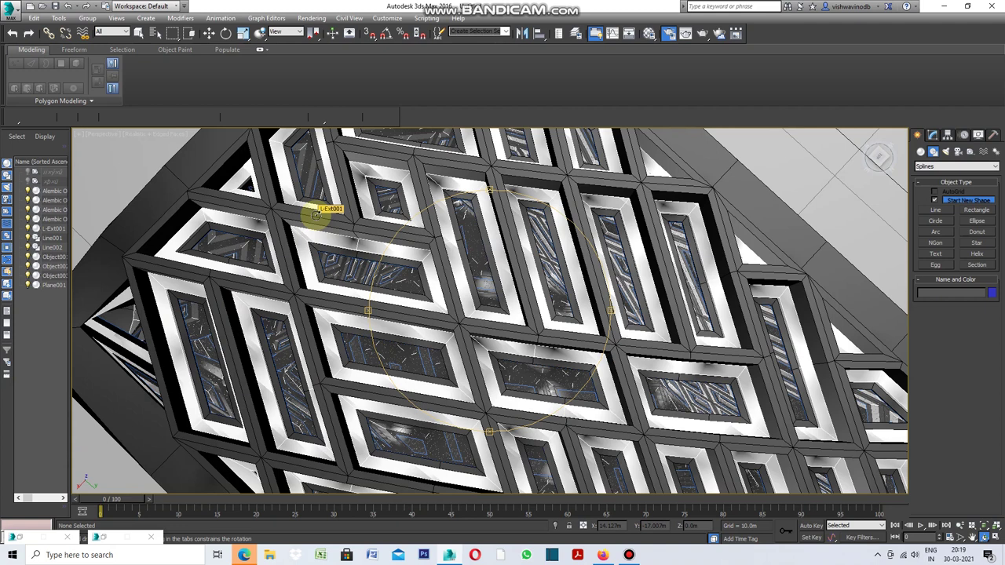
# Pan across the building's window grid to inspect the pattern up close.
pyautogui.click(971, 537)
pyautogui.moveTo(696, 422); pyautogui.dragTo(566, 289)
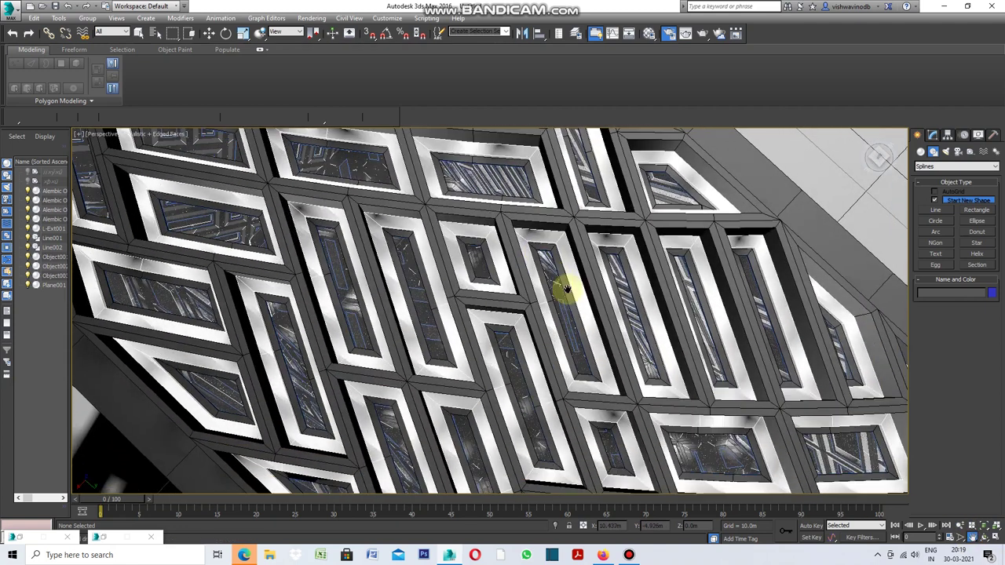
pyautogui.moveTo(657, 406); pyautogui.dragTo(502, 278)
pyautogui.moveTo(607, 384); pyautogui.dragTo(485, 269)
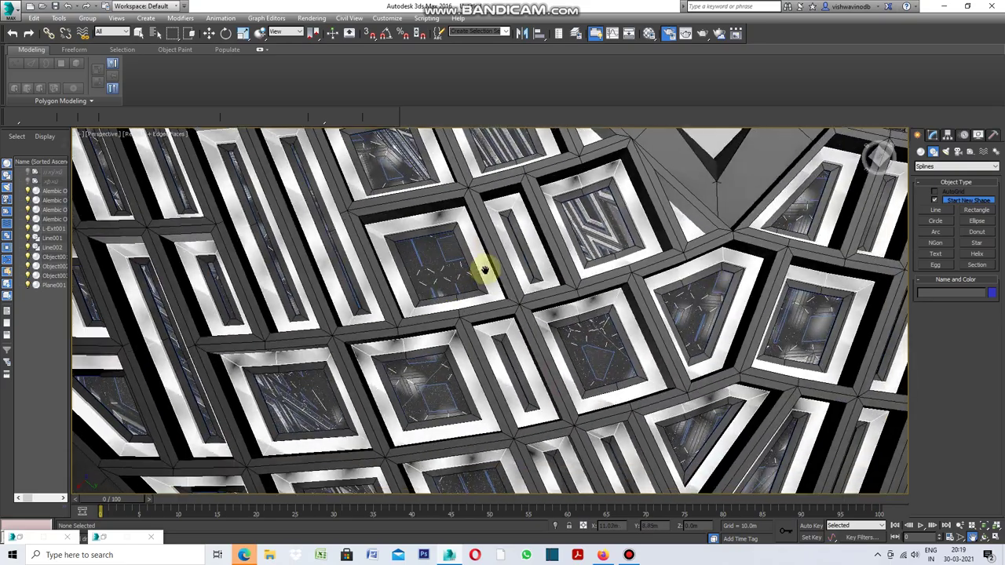
pyautogui.moveTo(668, 395); pyautogui.dragTo(617, 392)
pyautogui.moveTo(703, 342); pyautogui.dragTo(633, 417)
pyautogui.moveTo(730, 309)
pyautogui.mouseDown()
pyautogui.moveTo(641, 380)
pyautogui.moveTo(668, 332)
pyautogui.moveTo(700, 410)
pyautogui.moveTo(707, 337)
pyautogui.moveTo(687, 367)
pyautogui.moveTo(698, 285)
pyautogui.mouseUp()
# Tilt the view to reveal the ground plane, zoom out, and restore the four-viewport layout with Alt+W.
pyautogui.click(991, 539)
pyautogui.moveTo(493, 434)
pyautogui.mouseDown()
pyautogui.moveTo(498, 395)
pyautogui.moveTo(542, 419)
pyautogui.moveTo(574, 404)
pyautogui.moveTo(552, 409)
pyautogui.mouseUp()
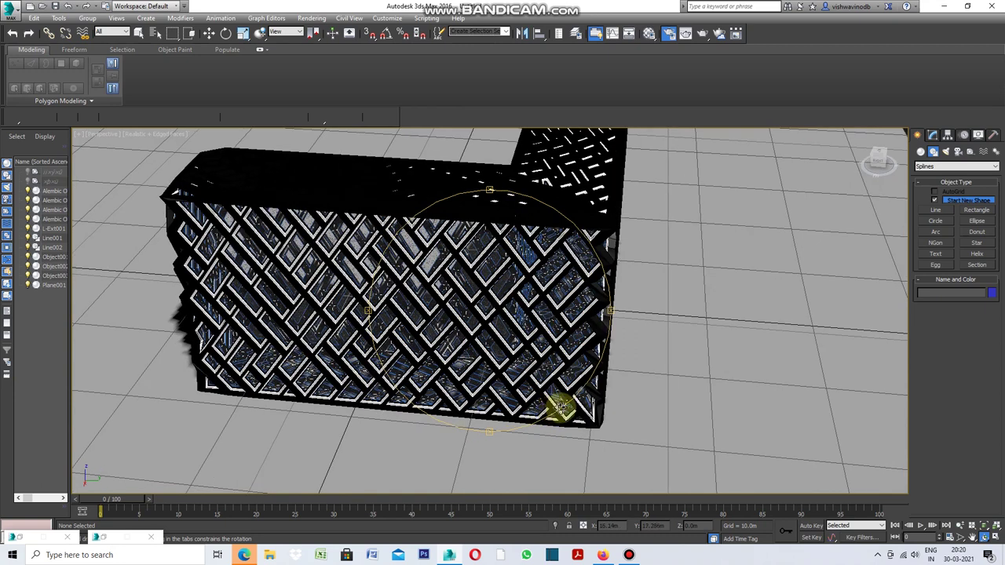
pyautogui.scroll(-5, 556, 407)
pyautogui.scroll(-3, 569, 404)
pyautogui.hotkey('alt', 'w')
pyautogui.scroll(3, 695, 220)
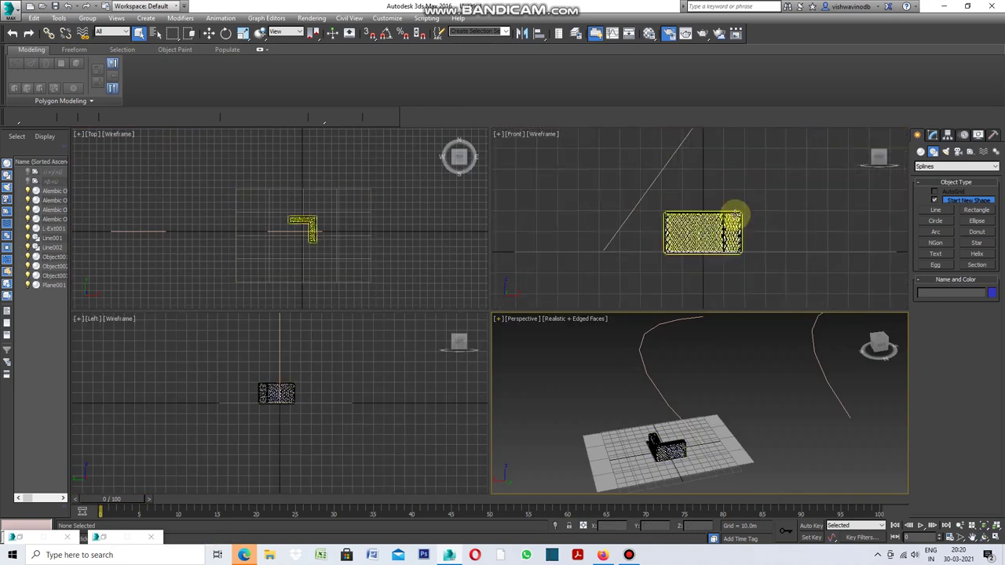
# Box-select all four building pieces in the Front view and open Tools > Array.
pyautogui.click(138, 33)
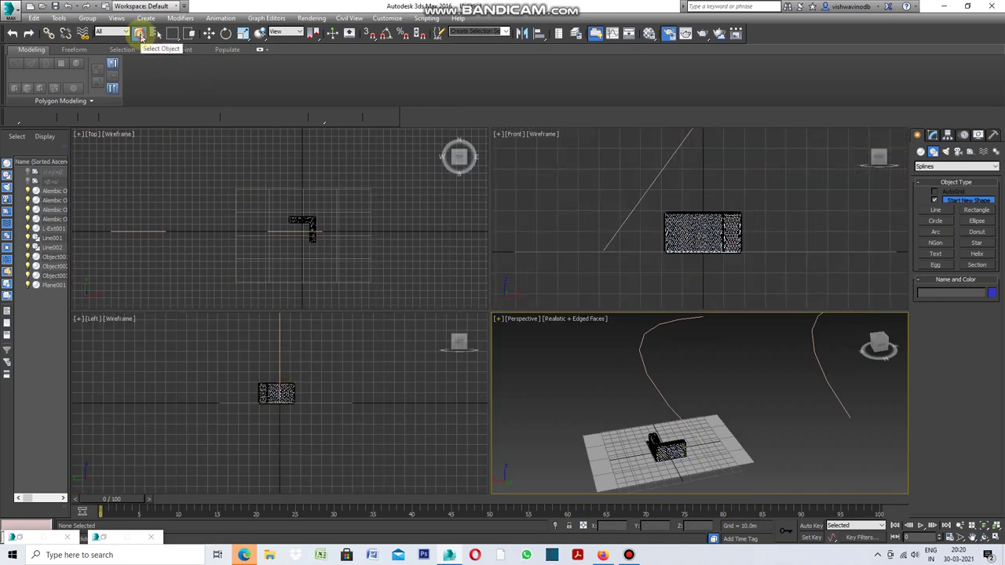
pyautogui.moveTo(771, 193); pyautogui.dragTo(664, 237)
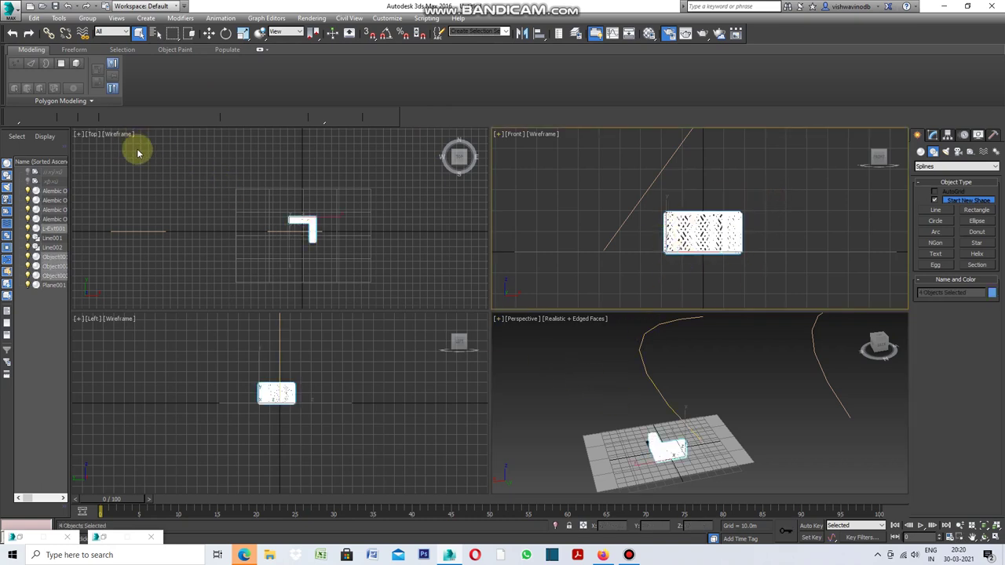
pyautogui.click(58, 17)
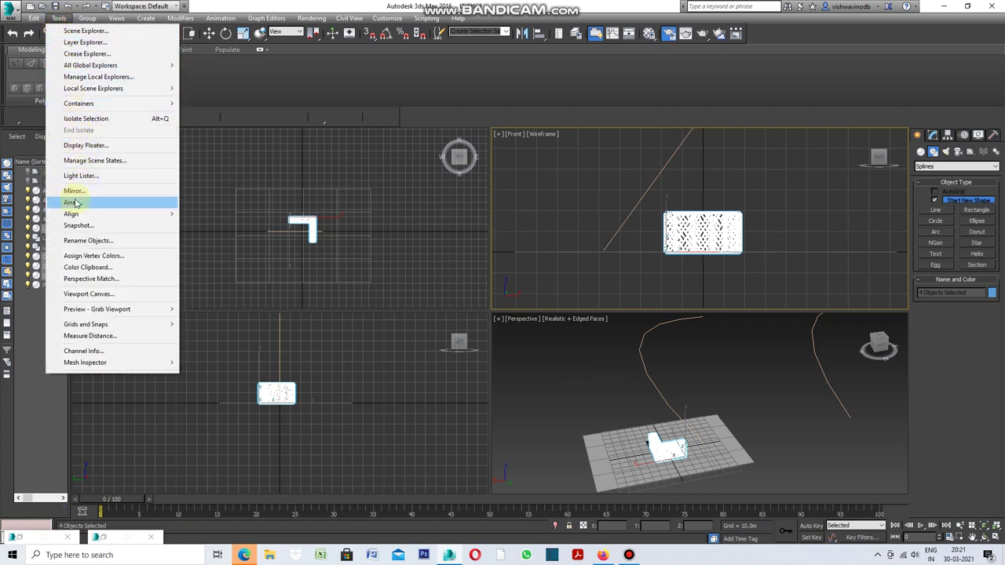
pyautogui.click(79, 203)
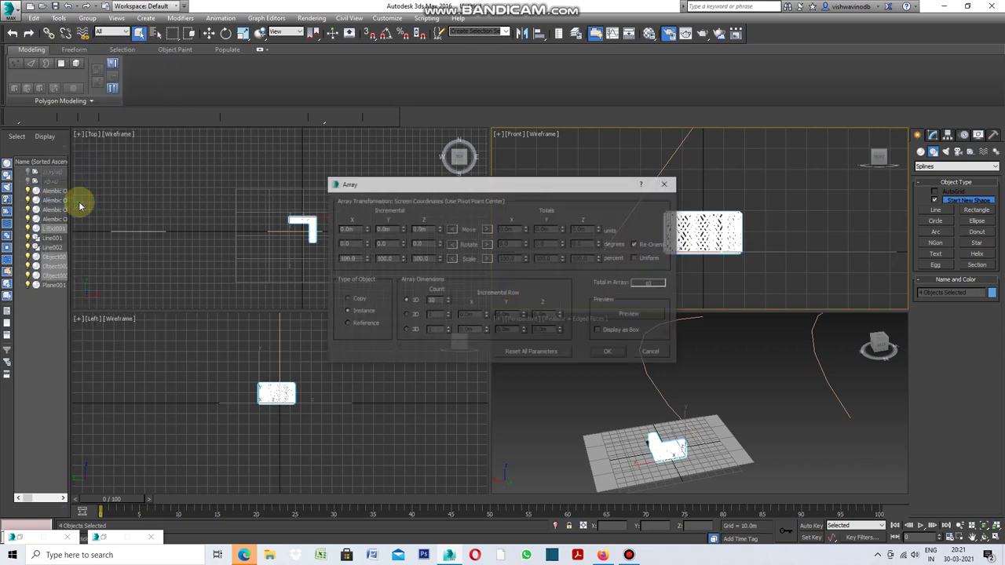
# Reset all Array parameters to defaults and turn on the live Preview.
pyautogui.moveTo(413, 185); pyautogui.dragTo(309, 177)
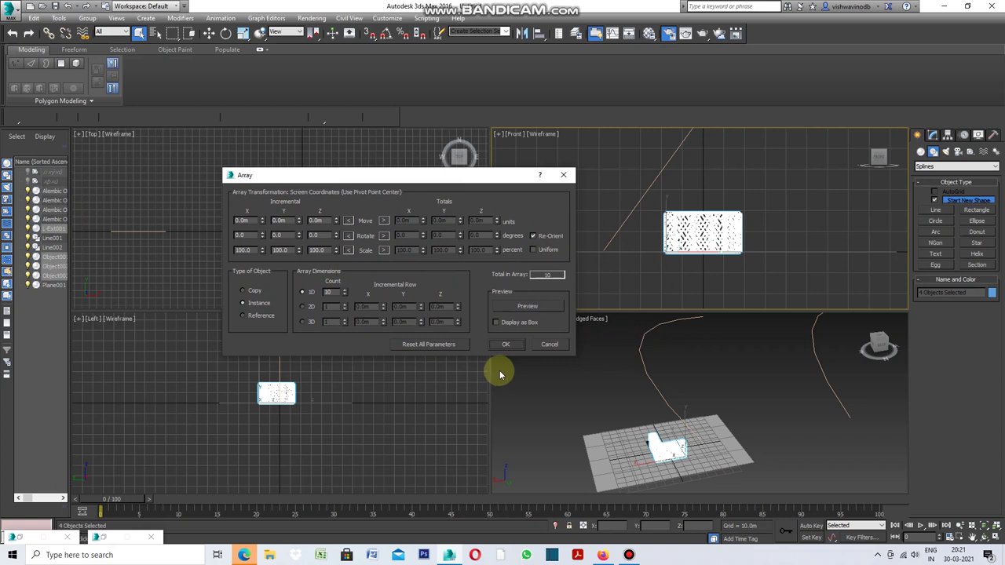
pyautogui.click(445, 349)
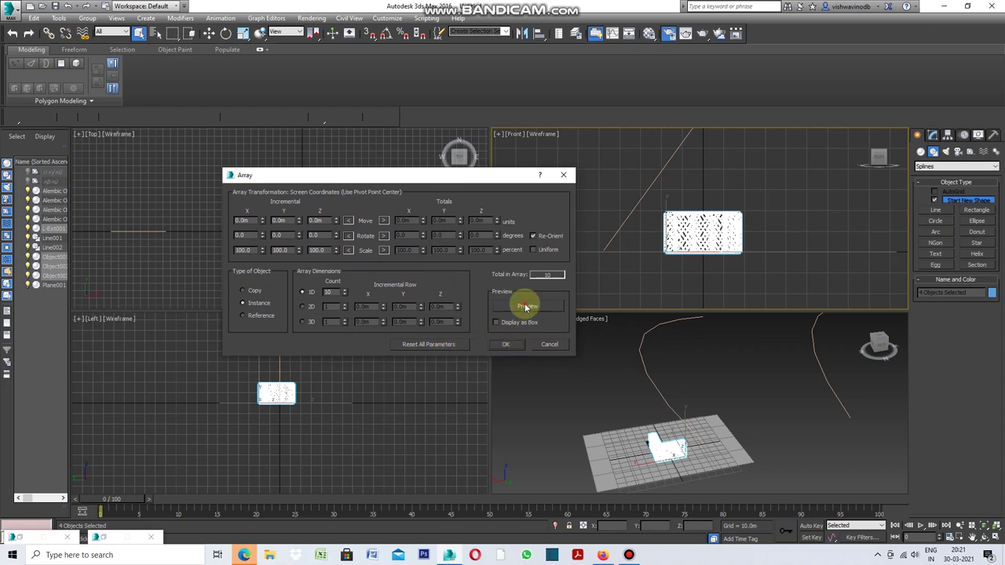
pyautogui.click(526, 306)
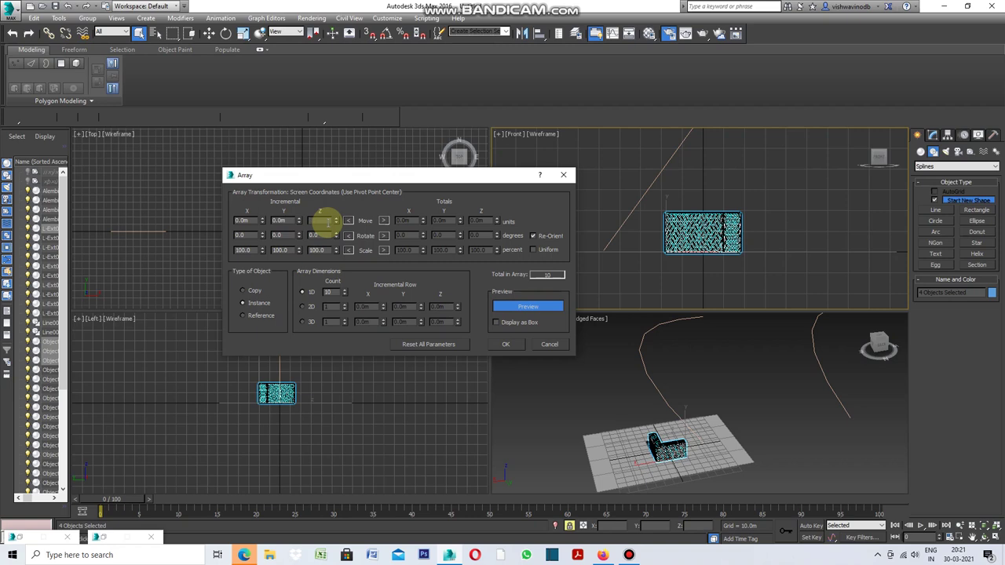
# Try a 20 m Move Z increment, then set it back to 0.
pyautogui.click(327, 221)
pyautogui.click(328, 225)
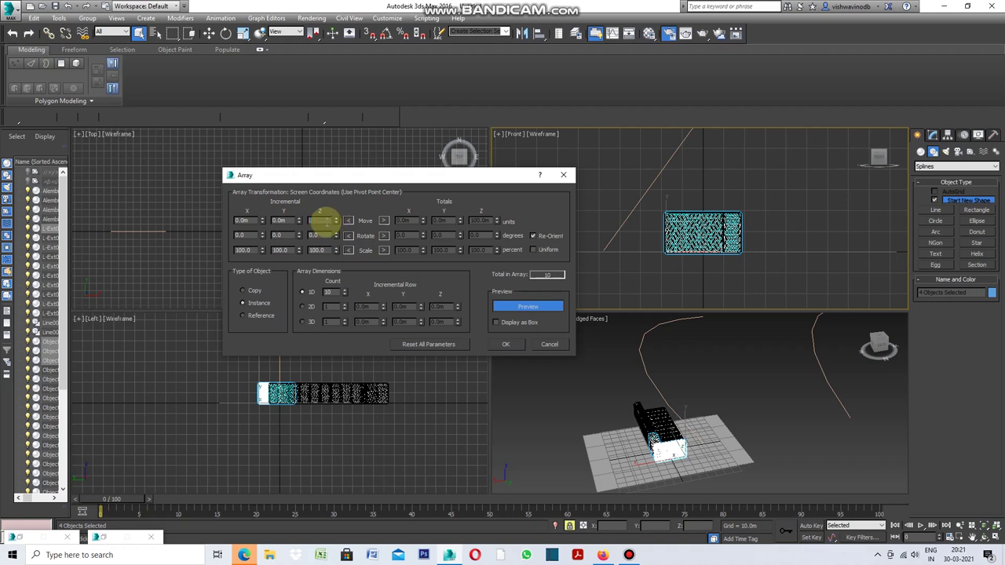
pyautogui.write('20')
pyautogui.press('Return')
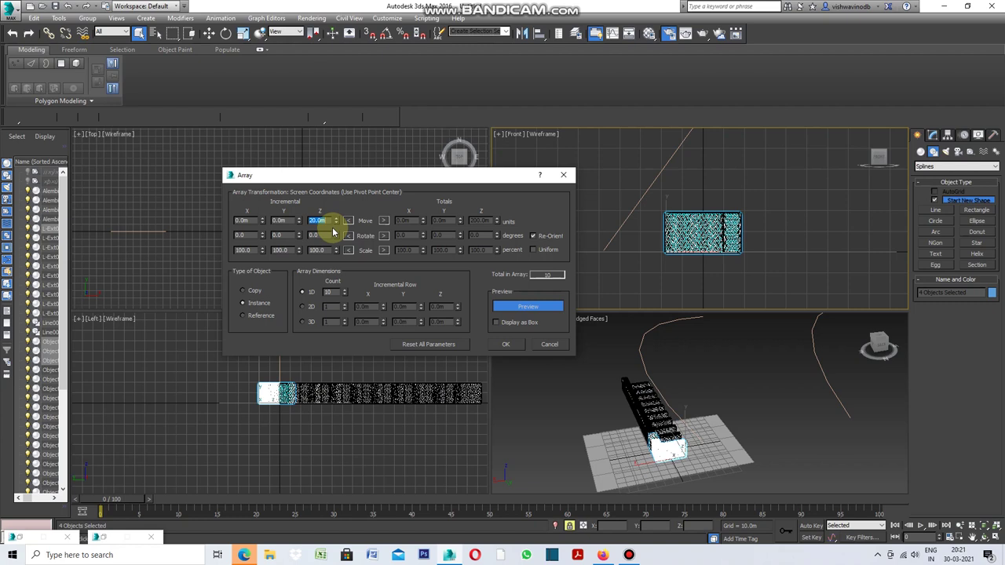
pyautogui.click(281, 220)
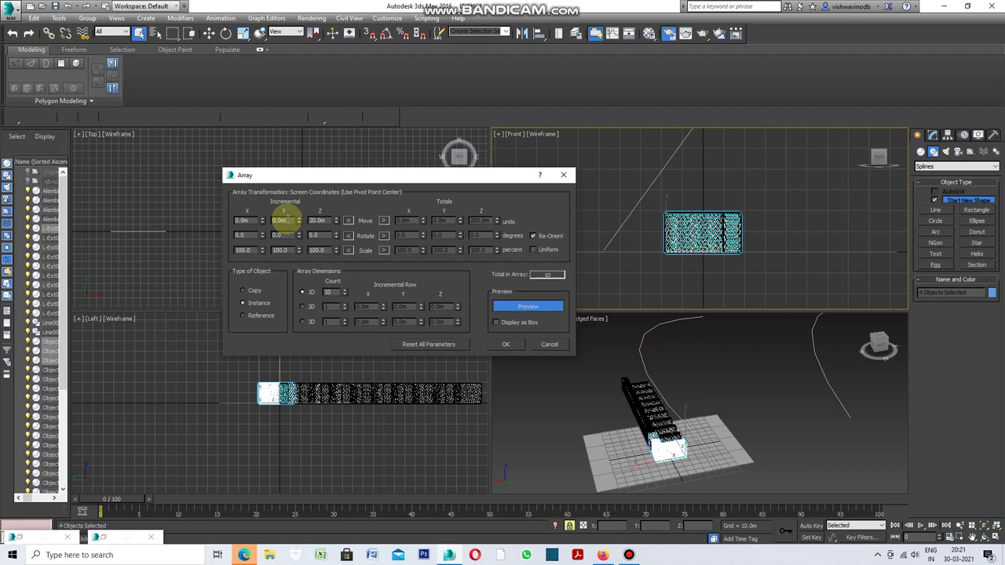
pyautogui.click(321, 220)
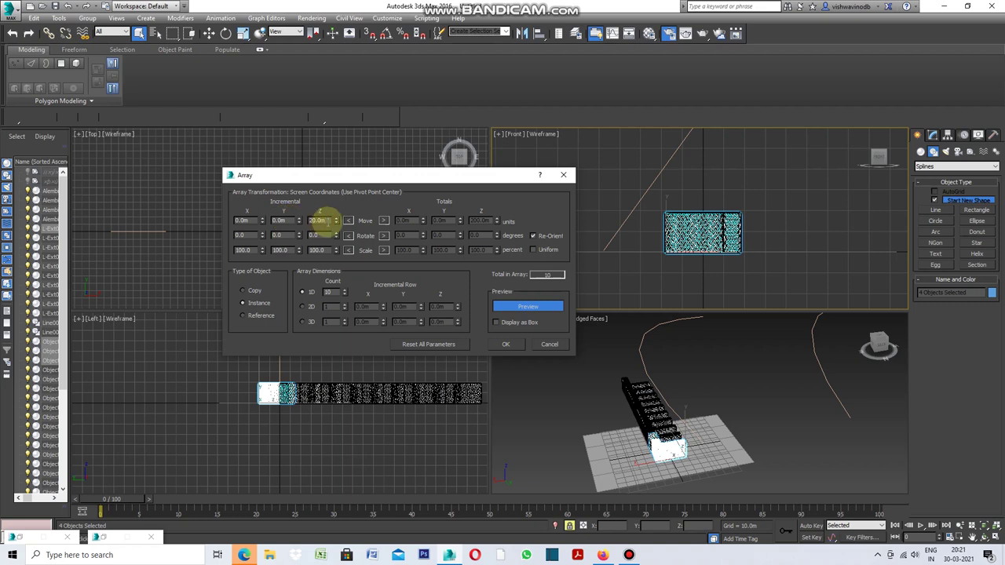
pyautogui.write('0')
pyautogui.press('Return')
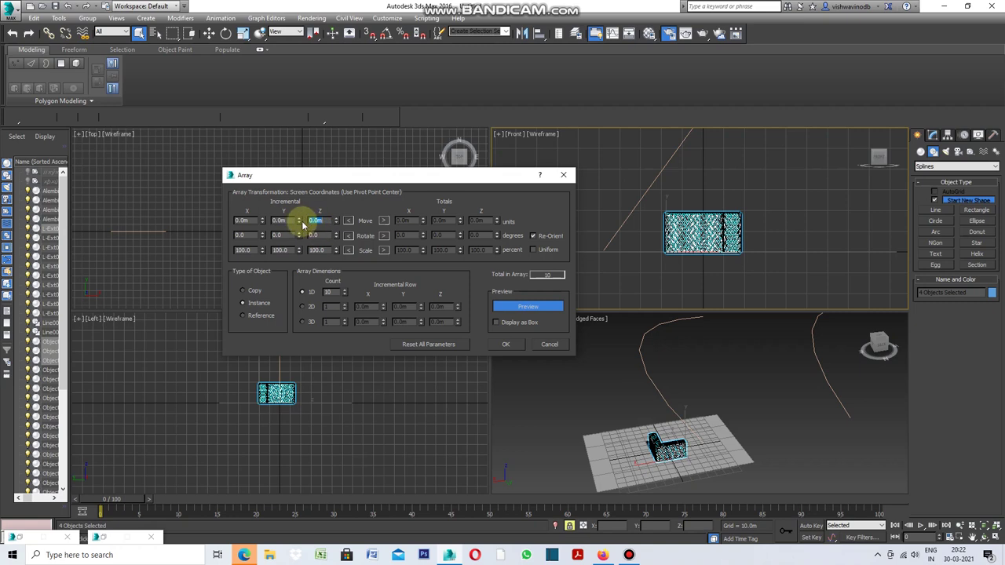
# Set the Array's Move Y increment to 25 m for the 10 instanced copies.
pyautogui.click(290, 221)
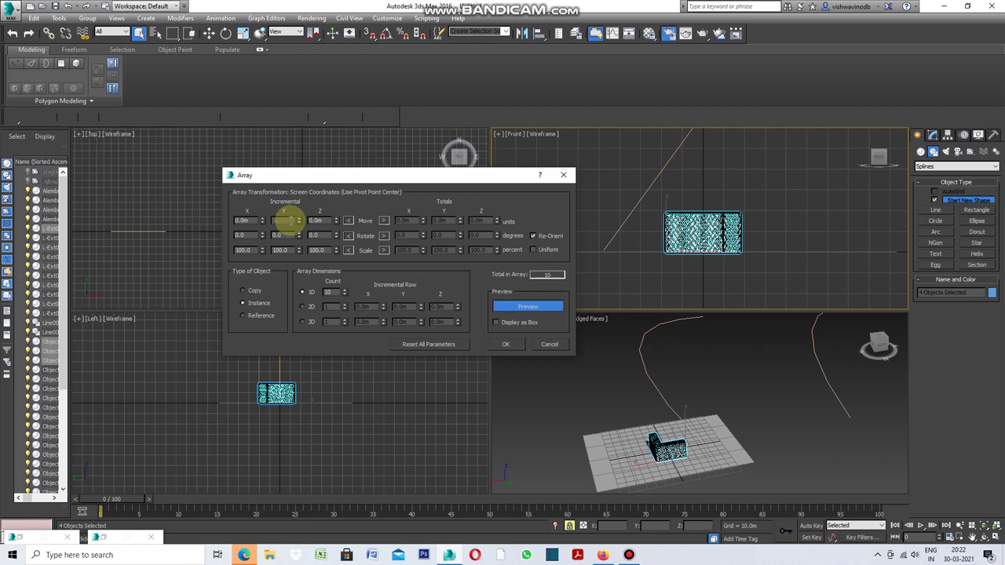
pyautogui.write('10')
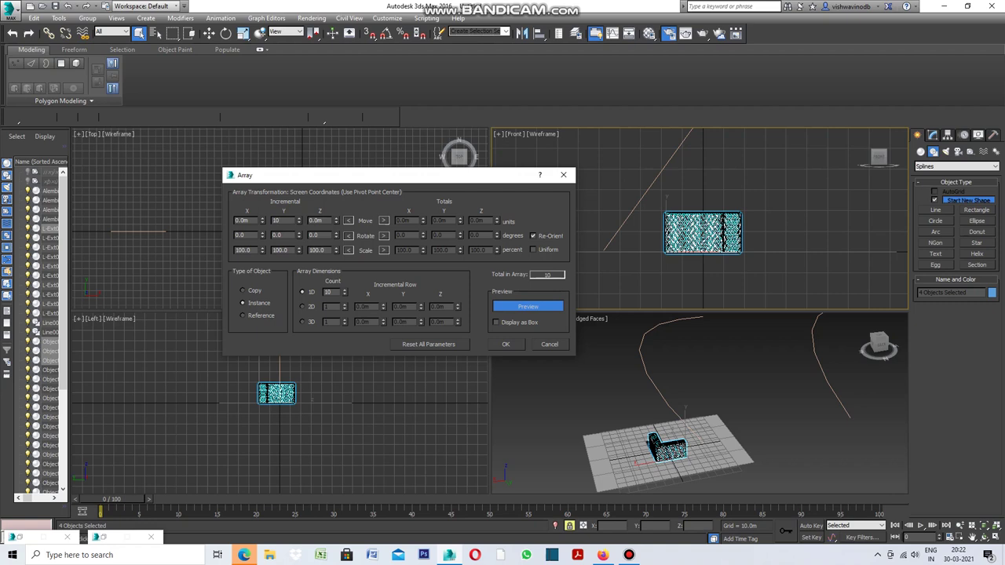
pyautogui.click(290, 223)
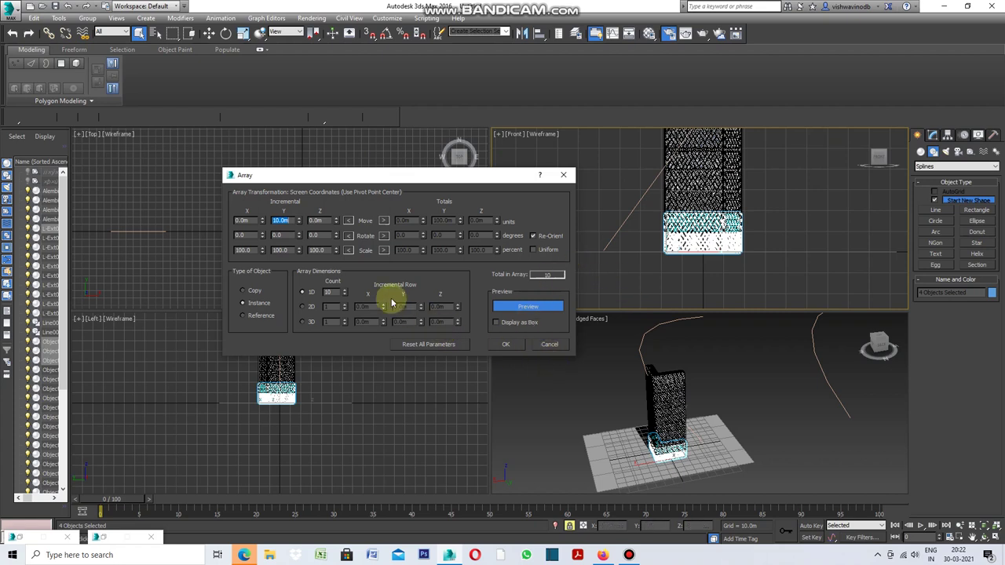
pyautogui.moveTo(298, 226); pyautogui.dragTo(299, 219)
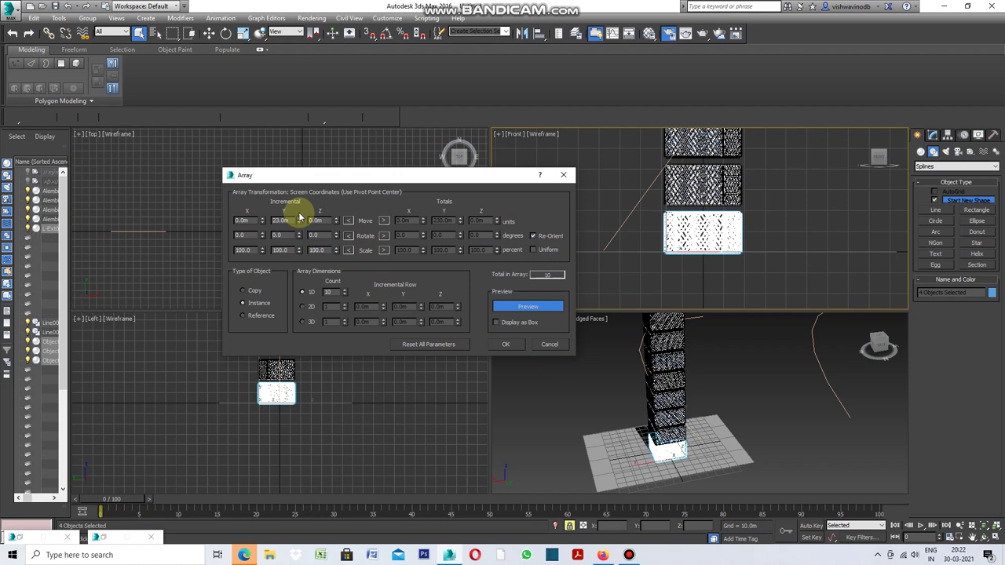
pyautogui.moveTo(299, 218); pyautogui.dragTo(300, 217)
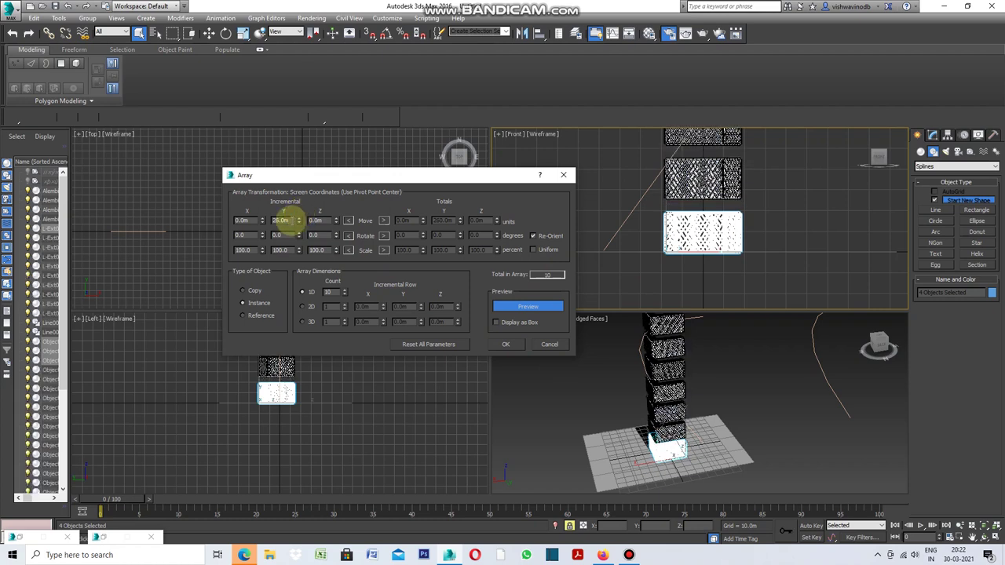
pyautogui.moveTo(299, 226); pyautogui.dragTo(300, 227)
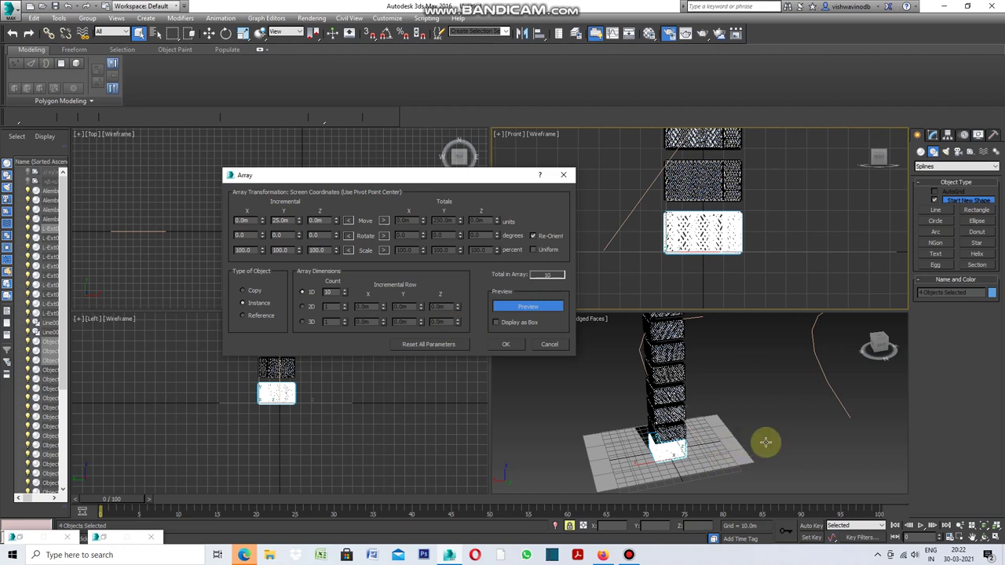
pyautogui.scroll(-2, 766, 442)
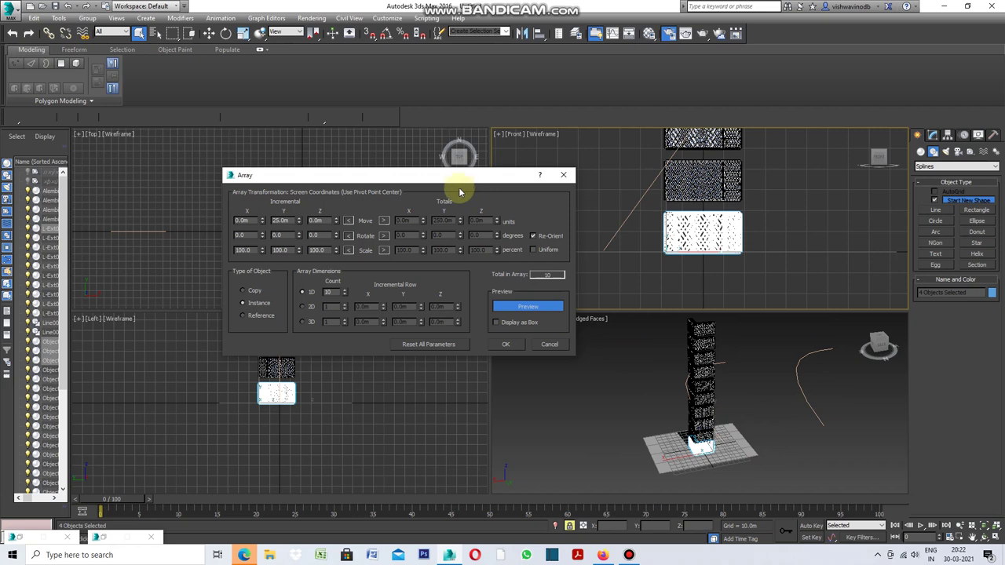
pyautogui.moveTo(446, 182); pyautogui.dragTo(306, 182)
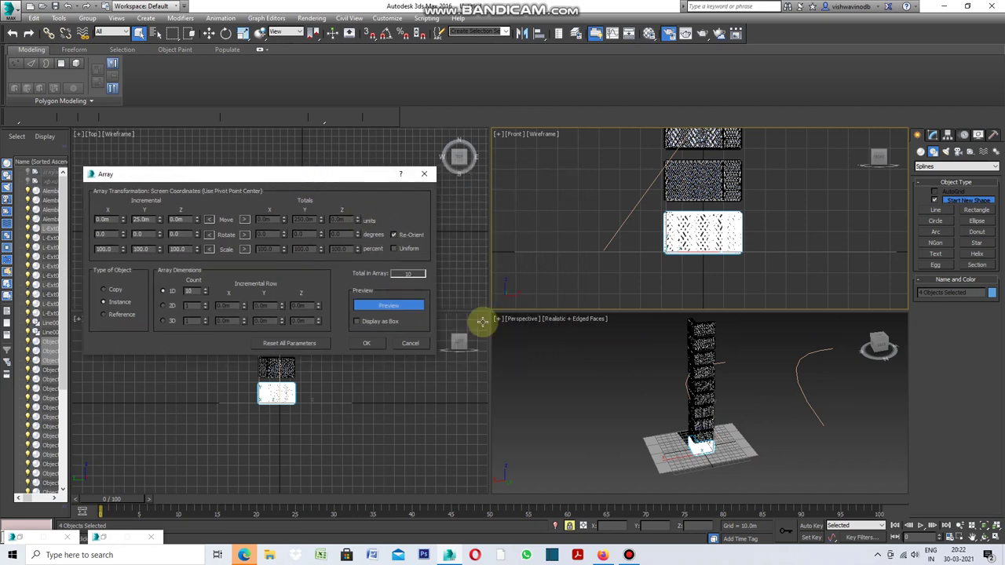
# Maximize the Perspective viewport to fill the workspace.
pyautogui.click(500, 320)
pyautogui.click(500, 320)
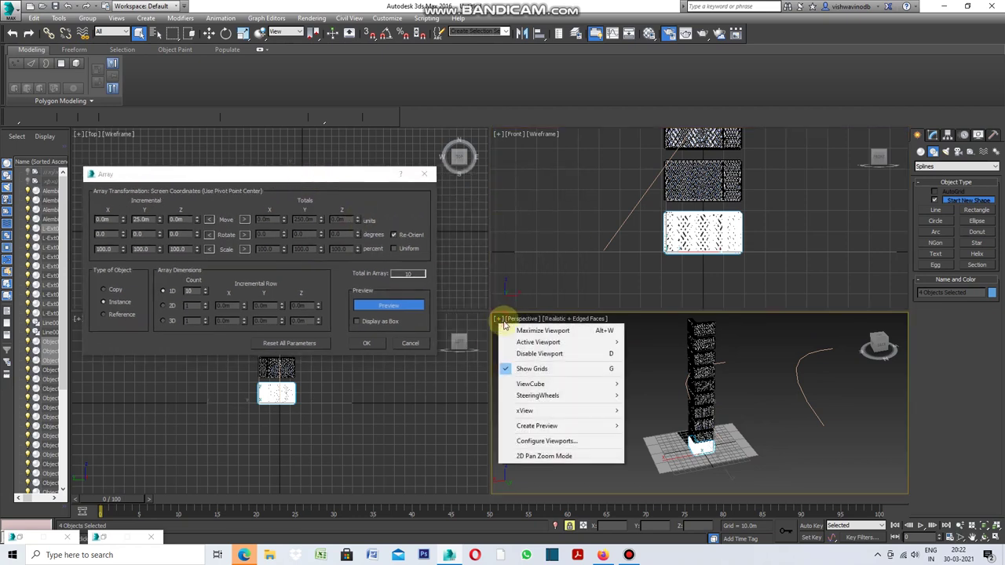
pyautogui.click(523, 330)
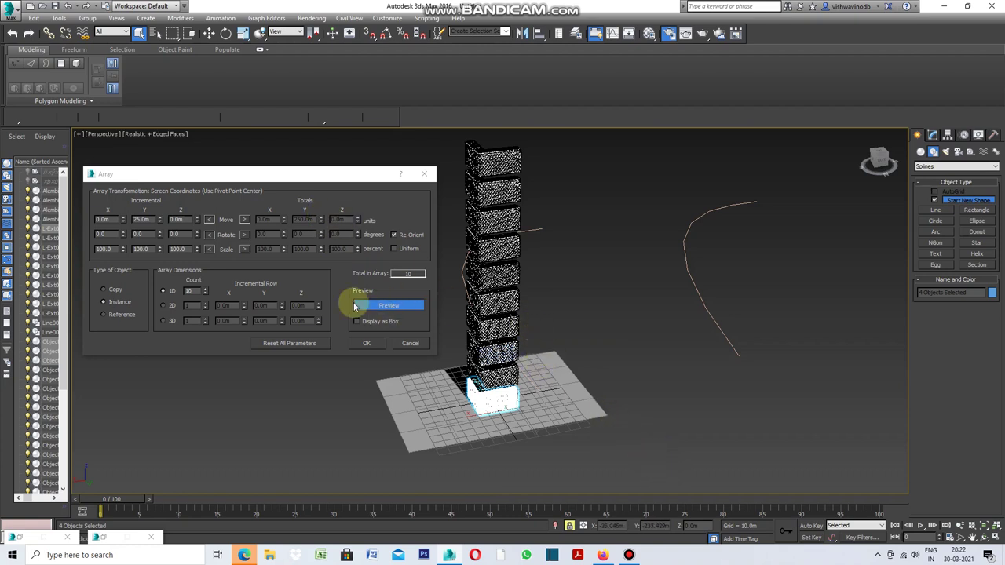
# Experiment with a Rotate Z increment, then reset it to 0.
pyautogui.click(197, 233)
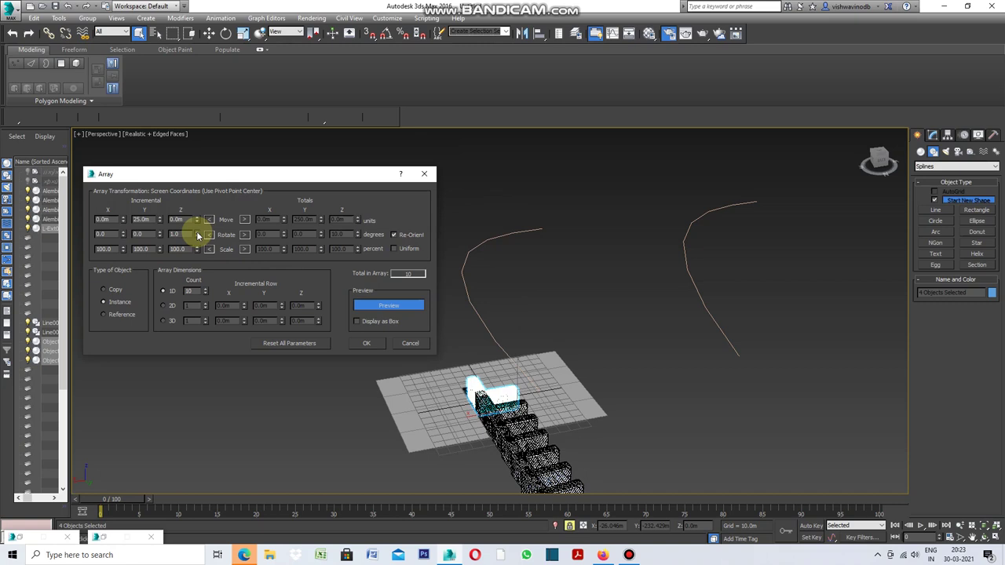
pyautogui.moveTo(197, 233)
pyautogui.mouseDown()
pyautogui.moveTo(203, 248)
pyautogui.moveTo(205, 225)
pyautogui.mouseUp()
pyautogui.doubleClick(189, 234)
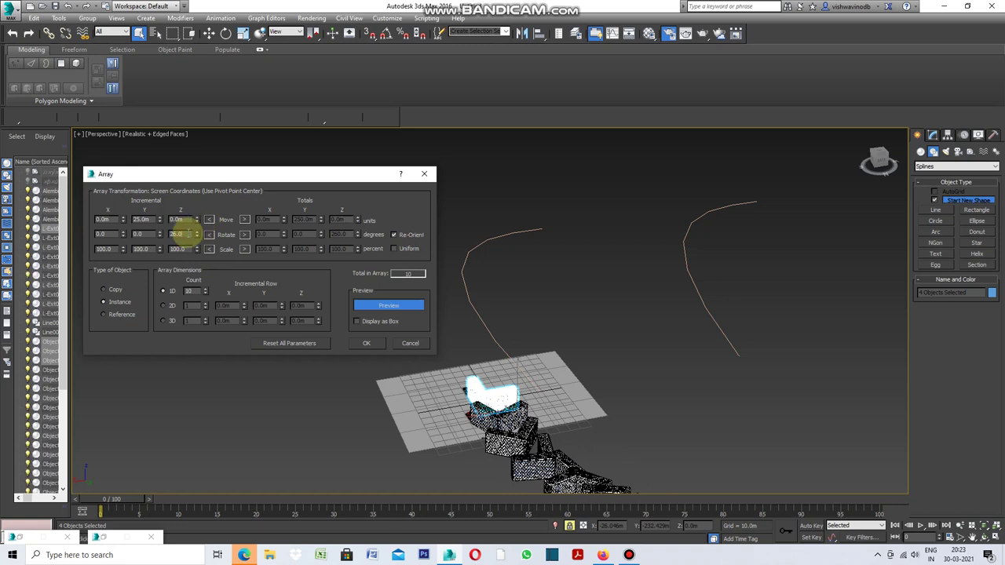
pyautogui.press('BackSpace')
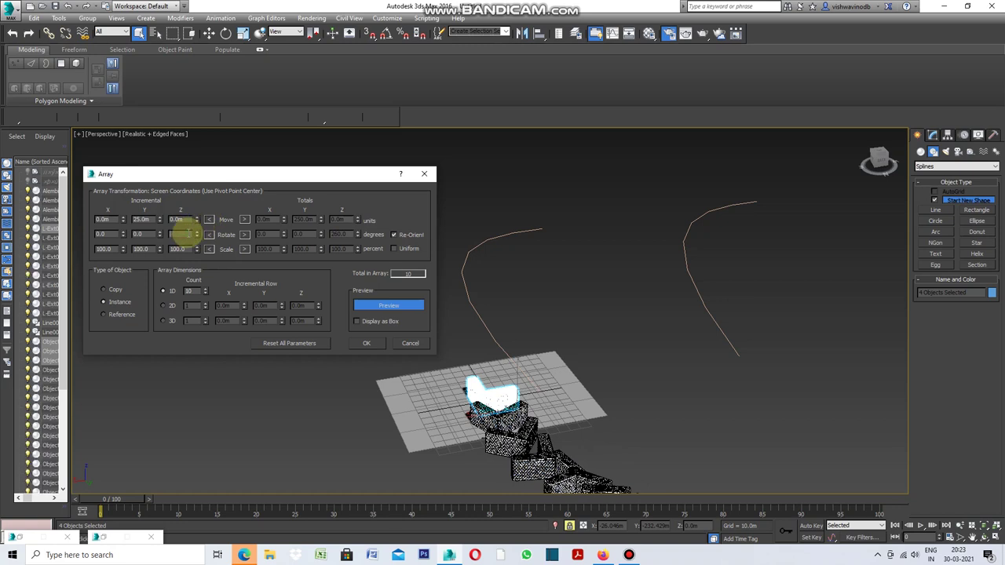
pyautogui.write('0')
pyautogui.press('Return')
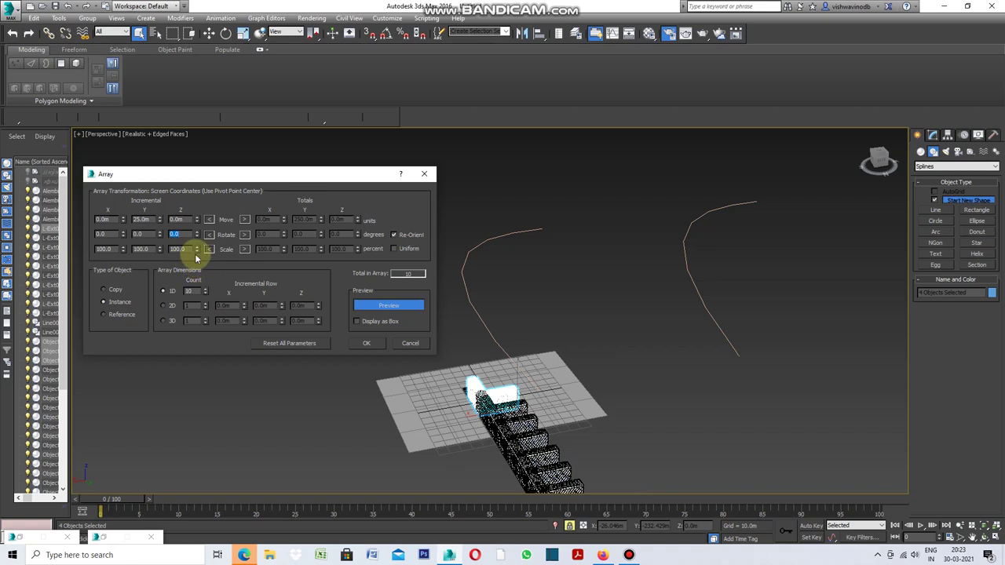
# Set Move Y to 0 and Move Z to 26 m so the copies stack vertically.
pyautogui.moveTo(193, 173)
pyautogui.mouseDown()
pyautogui.moveTo(151, 310)
pyautogui.moveTo(223, 186)
pyautogui.mouseUp()
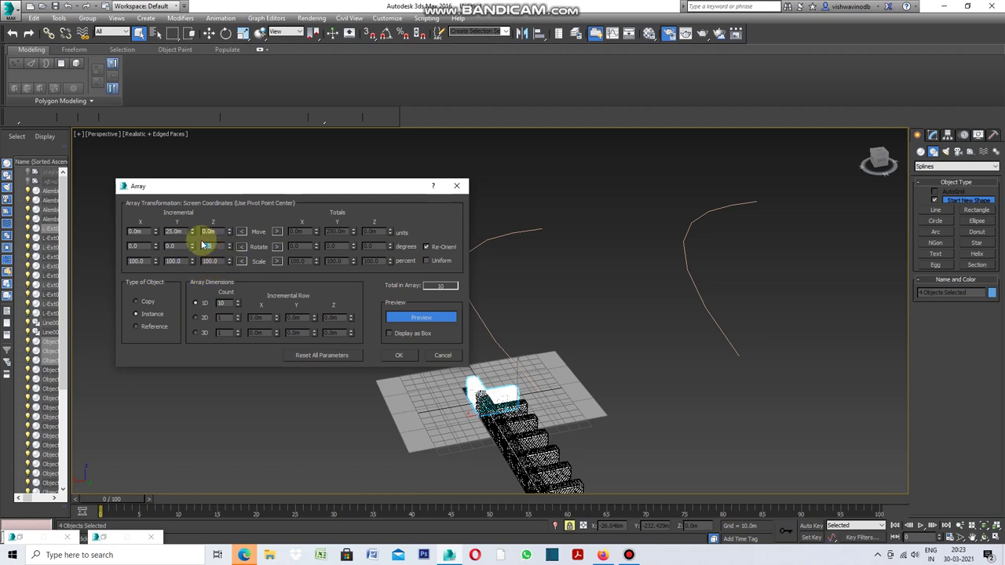
pyautogui.click(177, 231)
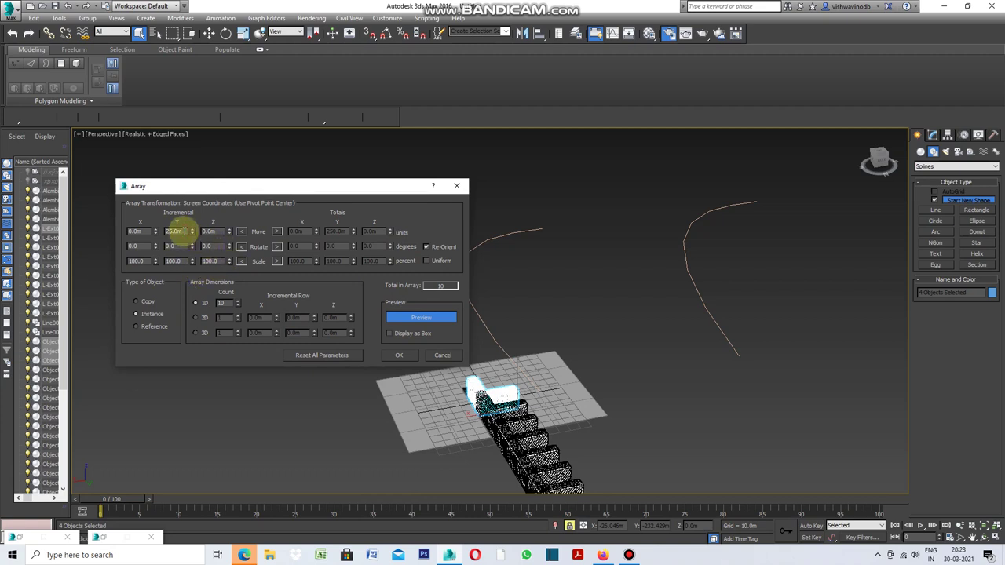
pyautogui.write('0')
pyautogui.press('Return')
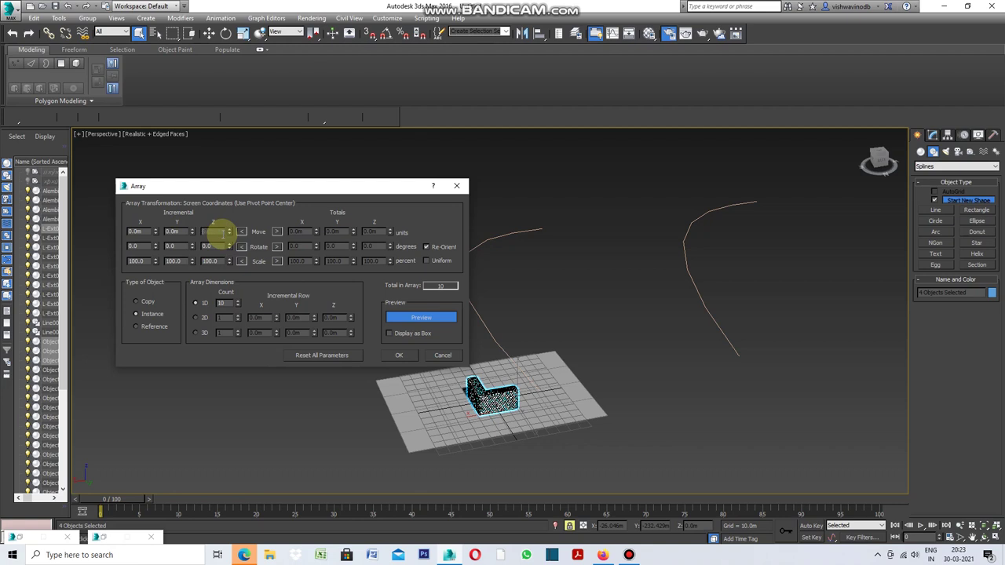
pyautogui.write('26.0m')
pyautogui.press('Return')
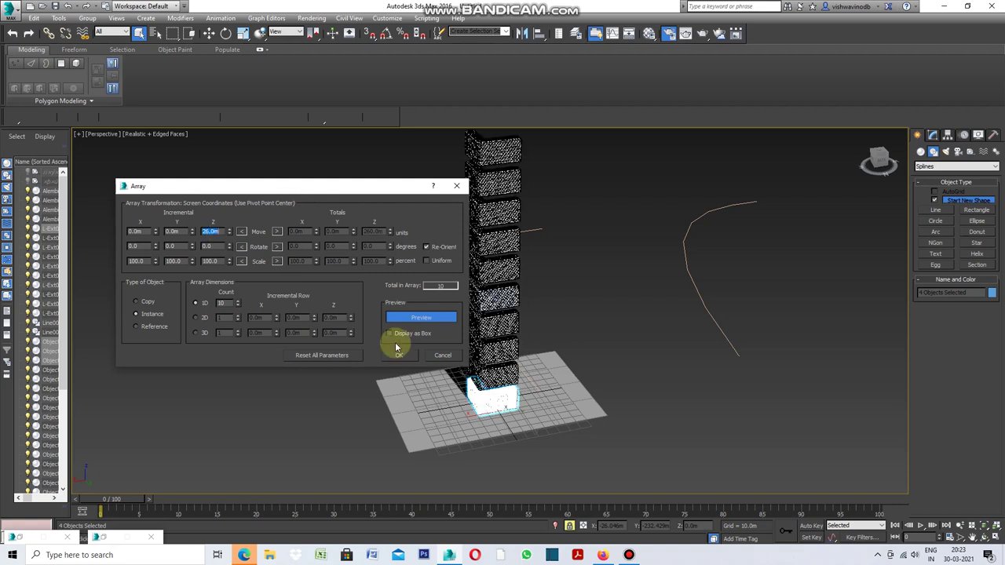
pyautogui.moveTo(314, 192); pyautogui.dragTo(269, 212)
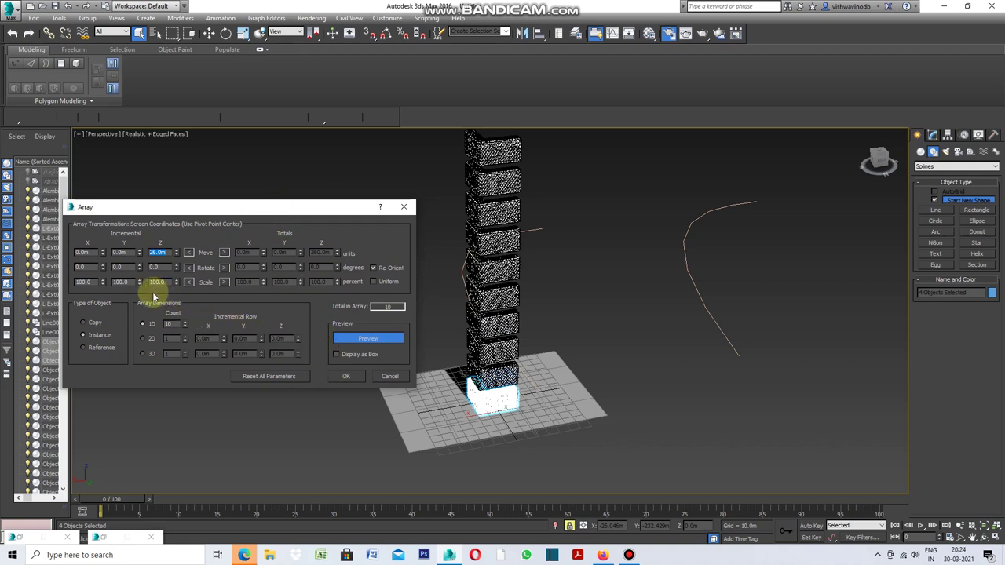
pyautogui.moveTo(177, 283)
pyautogui.mouseDown()
pyautogui.moveTo(176, 298)
pyautogui.moveTo(175, 289)
pyautogui.mouseUp()
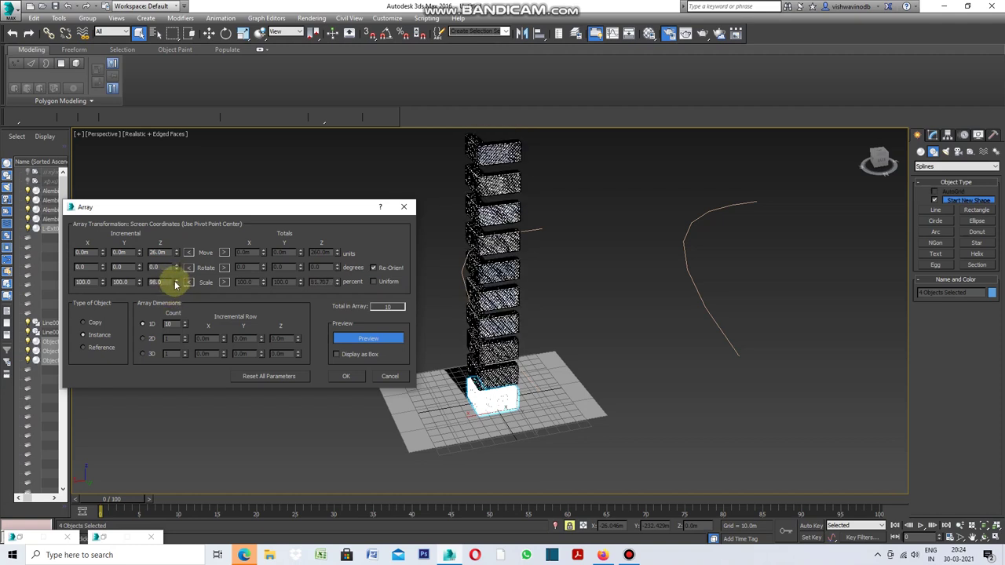
pyautogui.moveTo(175, 289); pyautogui.dragTo(175, 285)
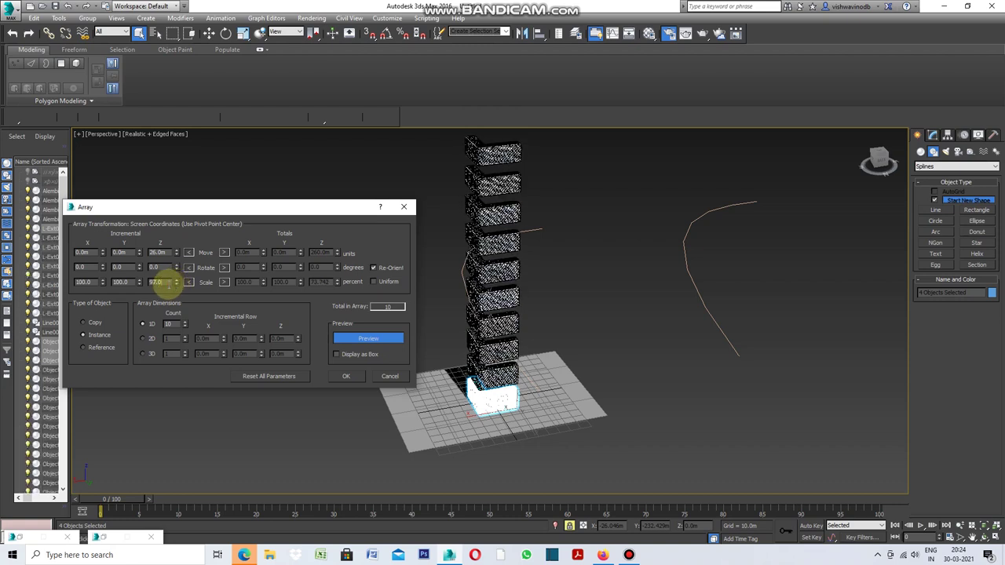
pyautogui.write('100')
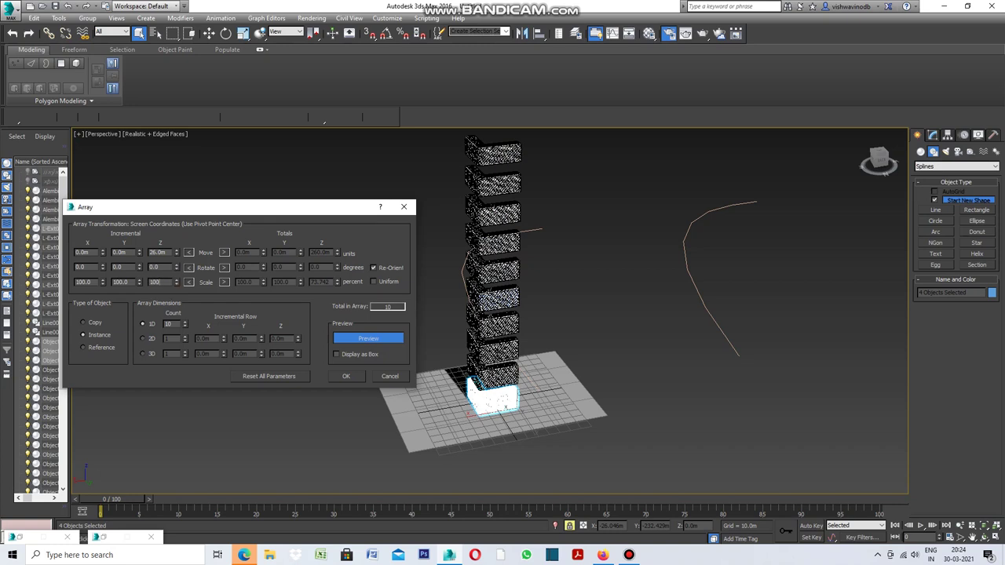
pyautogui.click(169, 287)
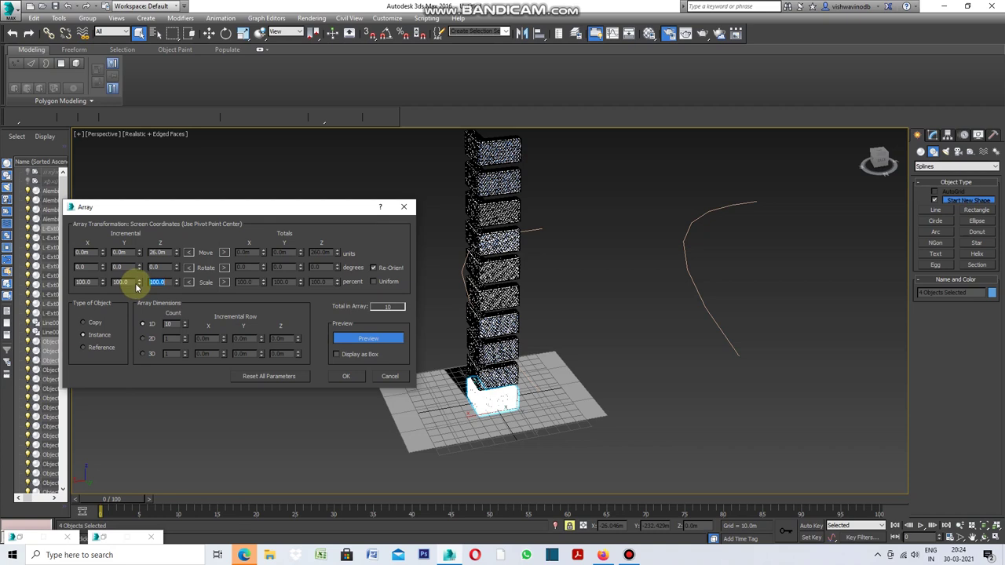
pyautogui.moveTo(137, 280)
pyautogui.mouseDown()
pyautogui.moveTo(138, 269)
pyautogui.moveTo(166, 338)
pyautogui.moveTo(136, 270)
pyautogui.mouseUp()
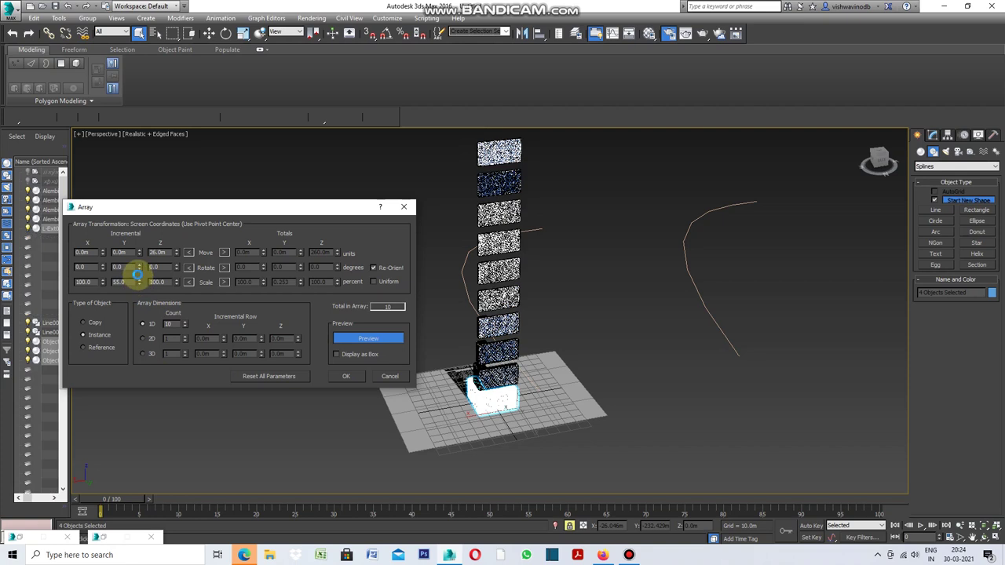
pyautogui.moveTo(135, 269); pyautogui.dragTo(133, 259)
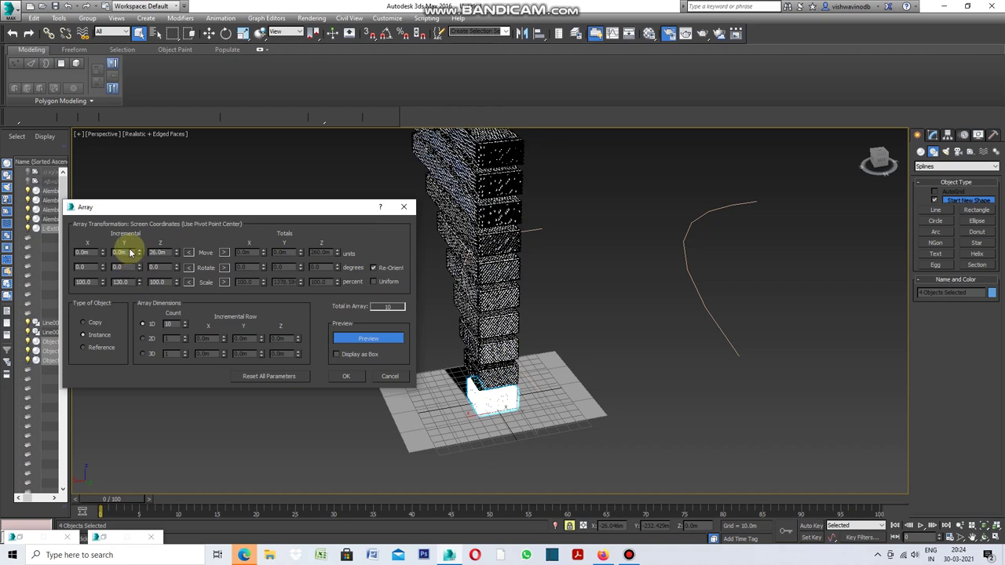
pyautogui.moveTo(134, 258); pyautogui.dragTo(135, 257)
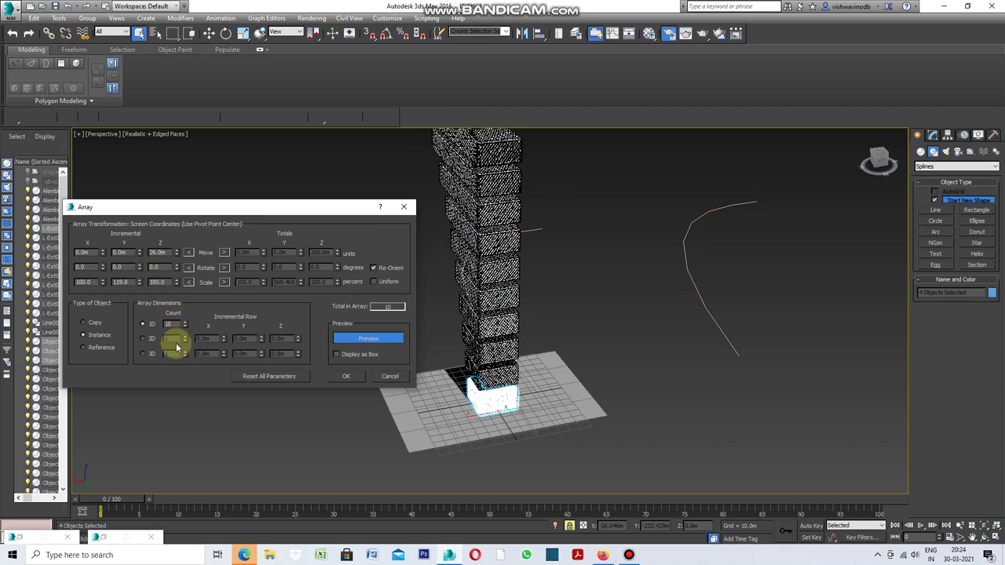
pyautogui.moveTo(141, 285); pyautogui.dragTo(145, 306)
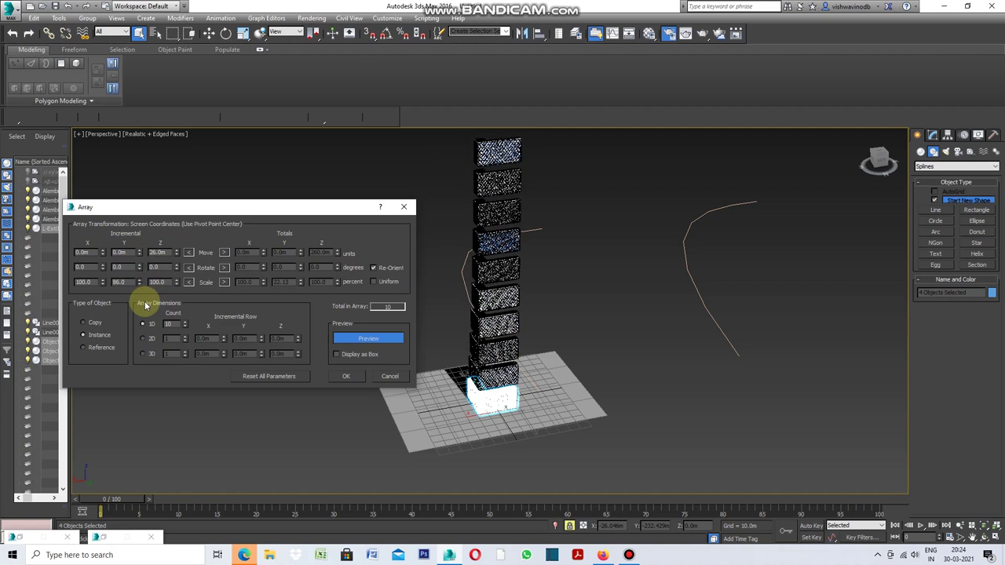
pyautogui.click(128, 281)
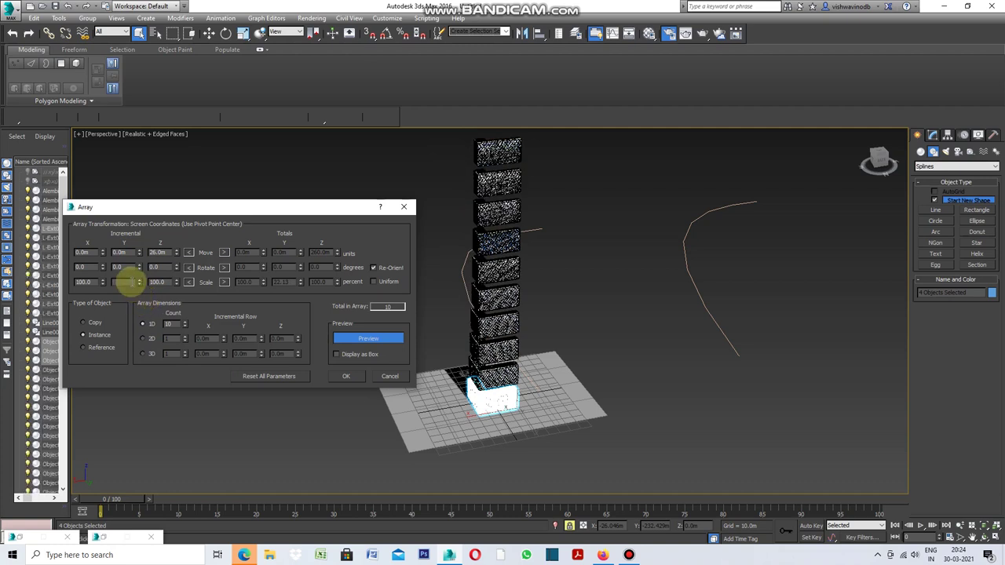
pyautogui.write('100')
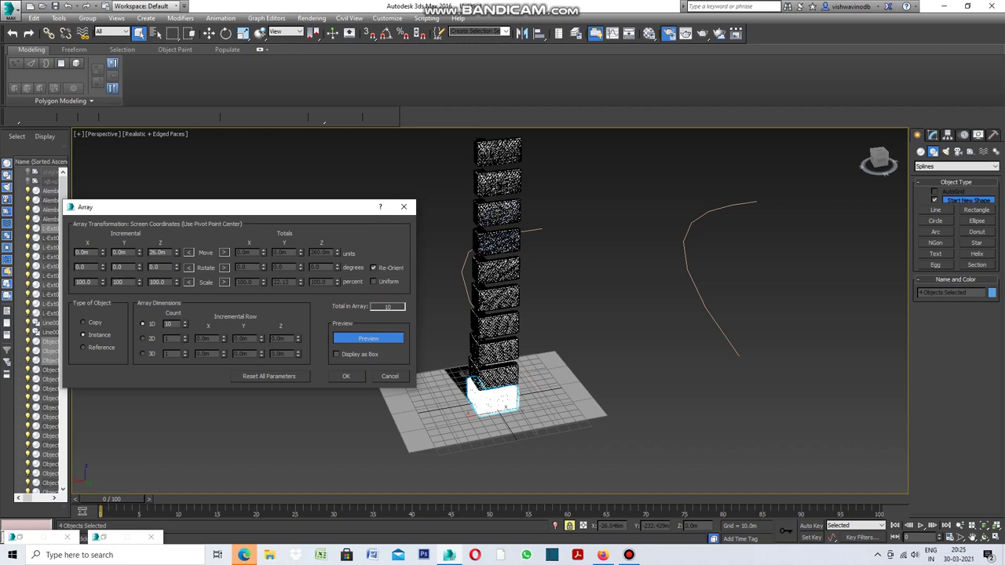
pyautogui.press('Return')
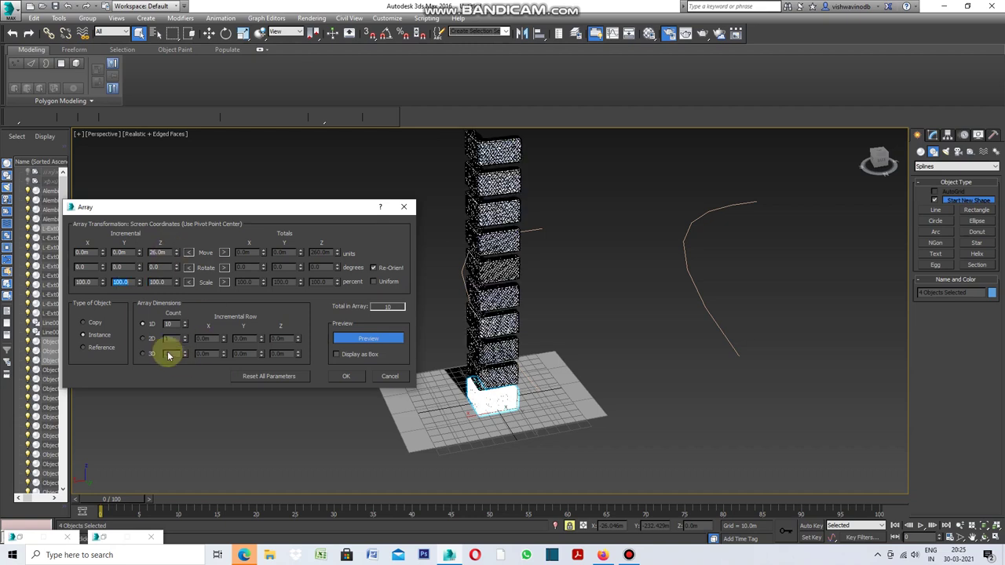
# Set the Scale X increment to 114% and create the ten-module tower array.
pyautogui.click(103, 282)
pyautogui.moveTo(103, 283); pyautogui.dragTo(102, 275)
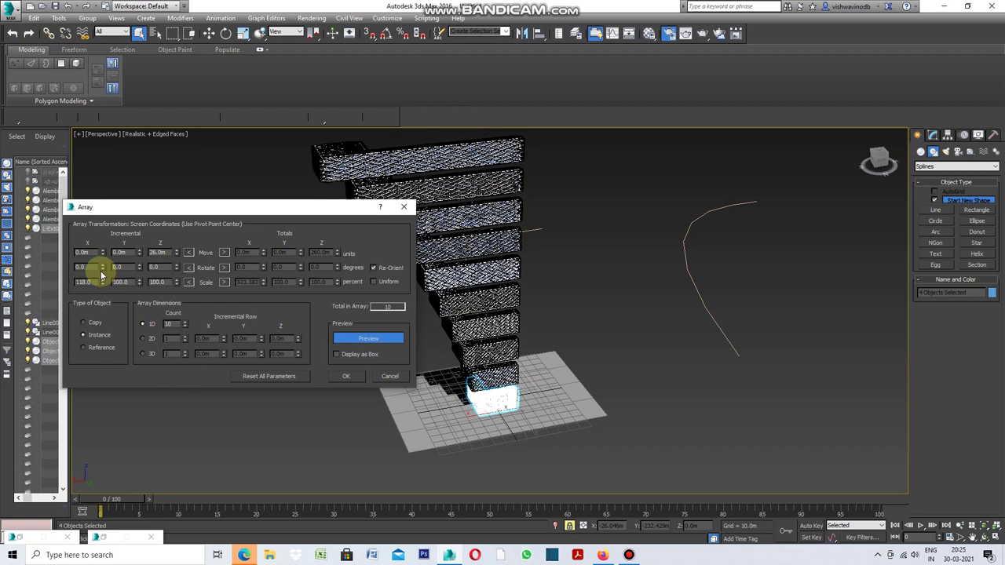
pyautogui.moveTo(101, 270)
pyautogui.mouseDown()
pyautogui.moveTo(118, 342)
pyautogui.moveTo(116, 270)
pyautogui.mouseUp()
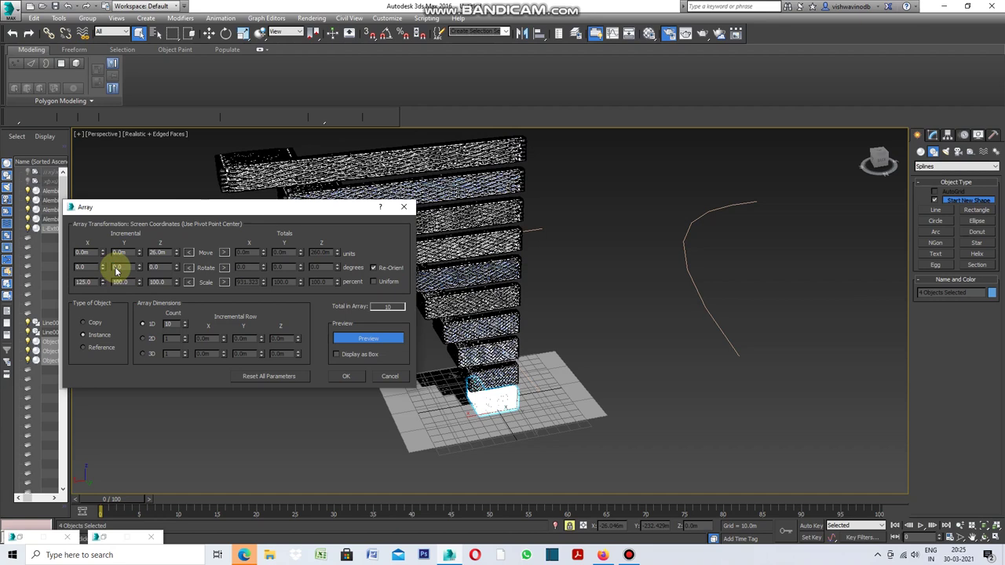
pyautogui.moveTo(116, 270); pyautogui.dragTo(117, 277)
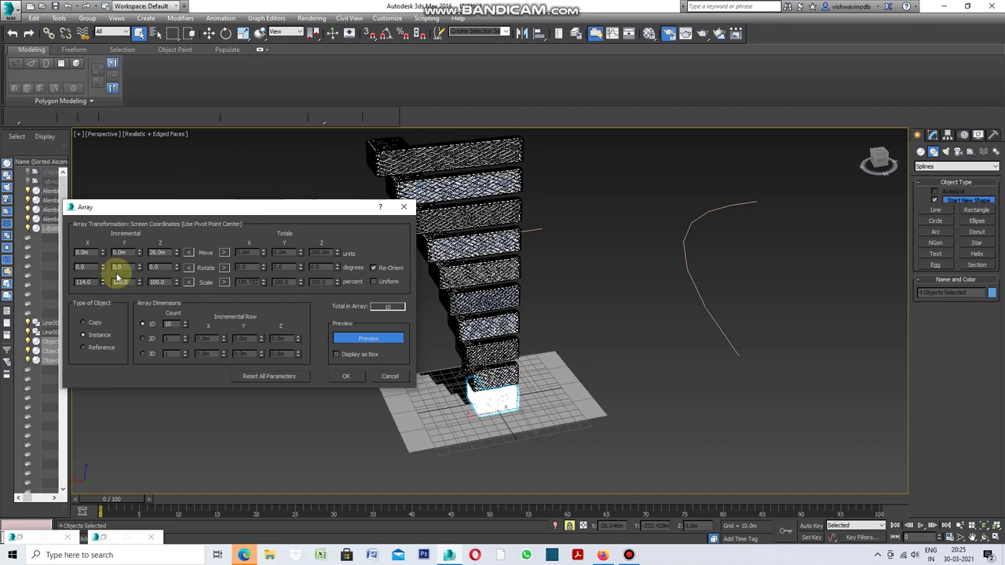
pyautogui.click(343, 377)
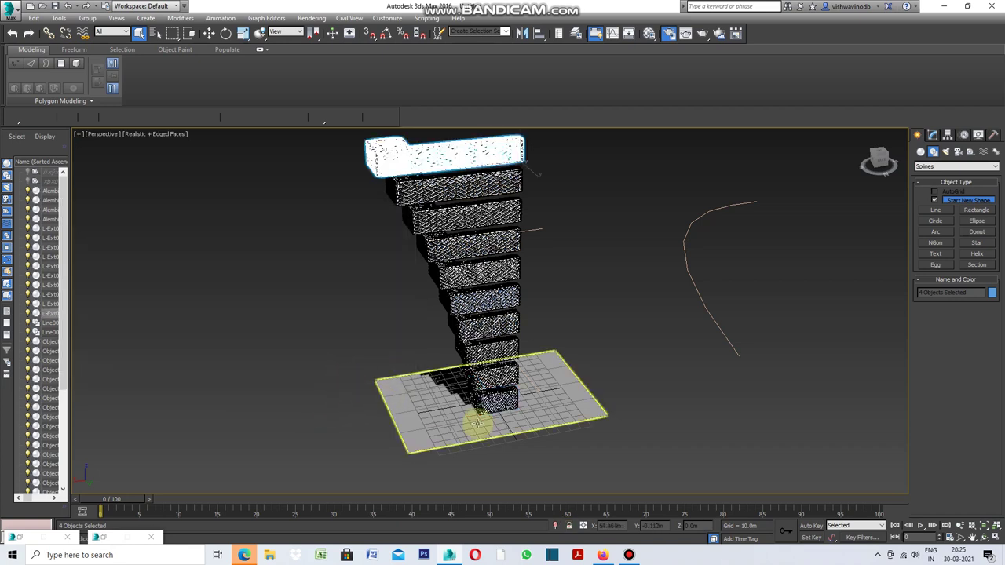
# Deselect everything and orbit the Perspective view around the tower from a lower angle.
pyautogui.click(606, 453)
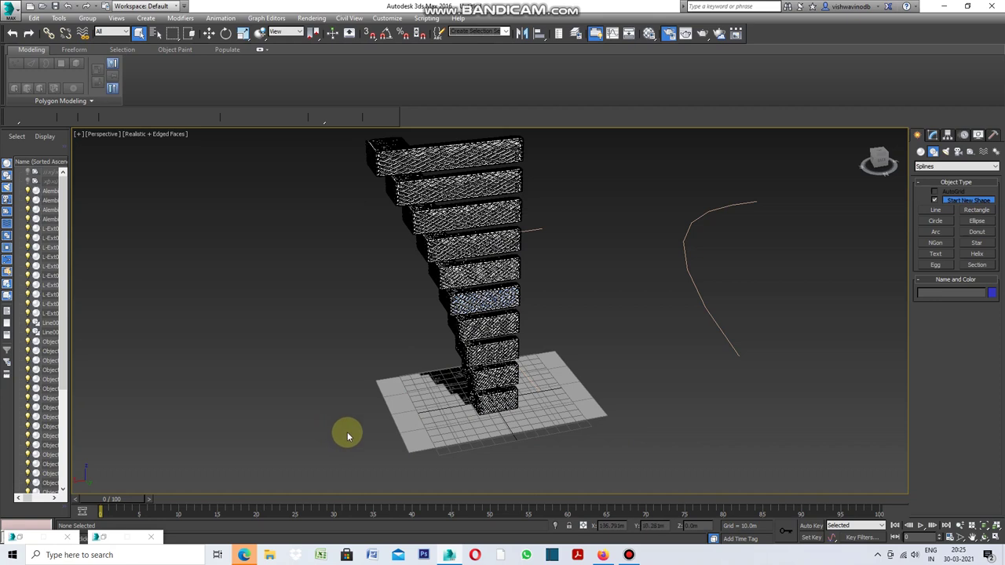
pyautogui.click(961, 533)
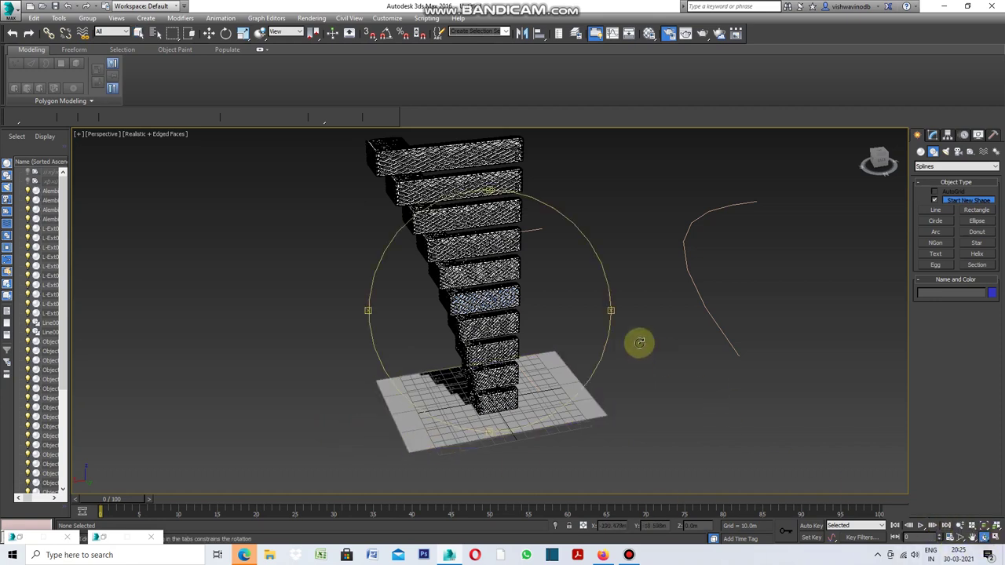
pyautogui.moveTo(610, 311)
pyautogui.mouseDown()
pyautogui.moveTo(554, 336)
pyautogui.moveTo(610, 336)
pyautogui.moveTo(639, 321)
pyautogui.moveTo(689, 247)
pyautogui.moveTo(611, 314)
pyautogui.mouseUp()
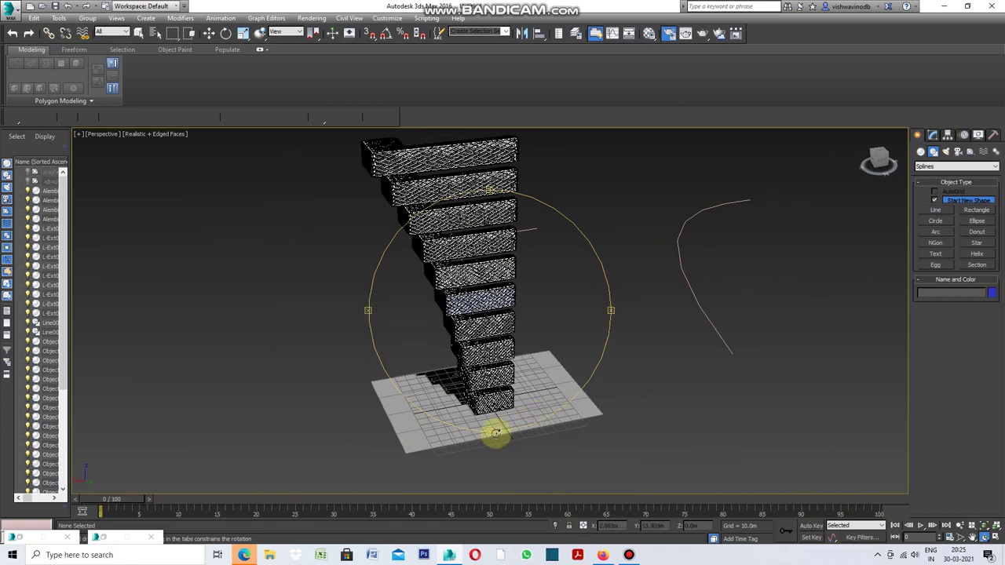
pyautogui.moveTo(491, 433)
pyautogui.mouseDown()
pyautogui.moveTo(484, 388)
pyautogui.moveTo(489, 426)
pyautogui.mouseUp()
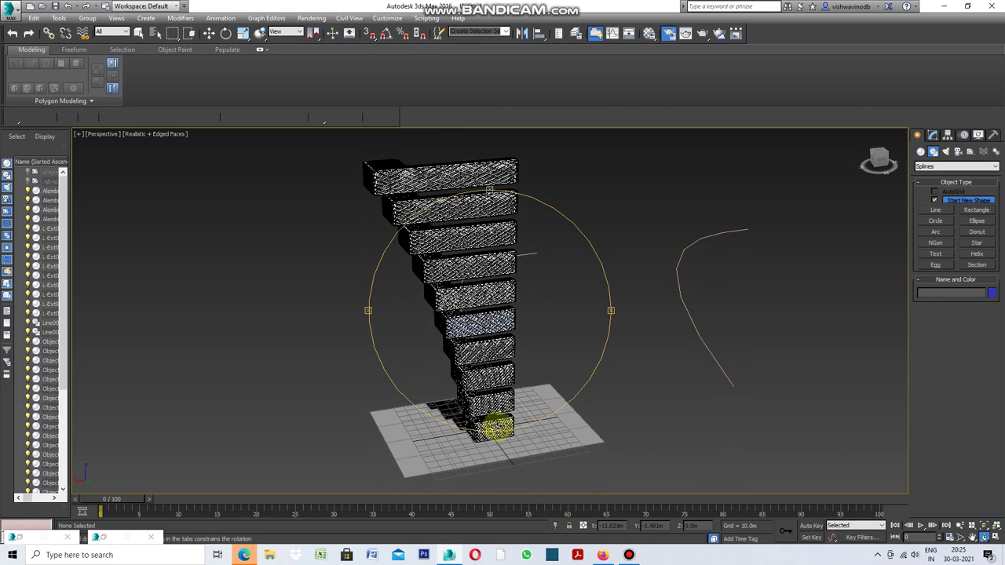
pyautogui.moveTo(353, 311)
pyautogui.mouseDown()
pyautogui.moveTo(437, 316)
pyautogui.moveTo(383, 337)
pyautogui.mouseUp()
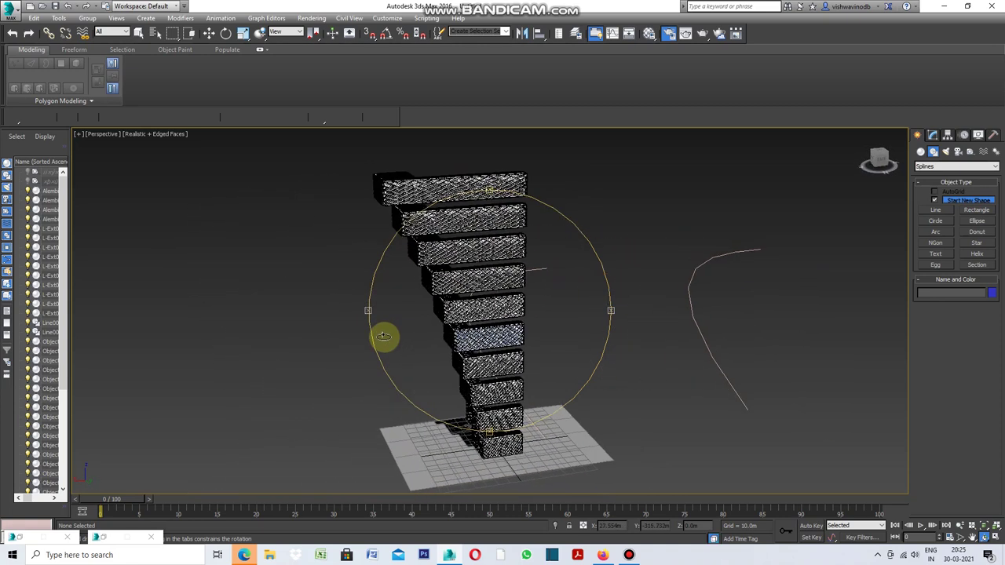
pyautogui.rightClick(640, 426)
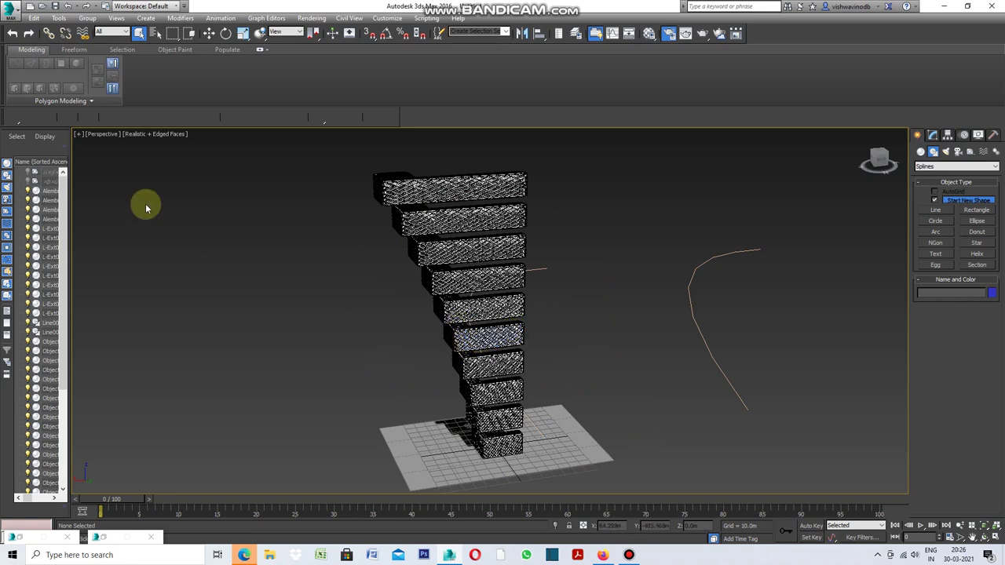
pyautogui.hotkey('ctrl', 'z')
pyautogui.click(60, 20)
pyautogui.moveTo(72, 213)
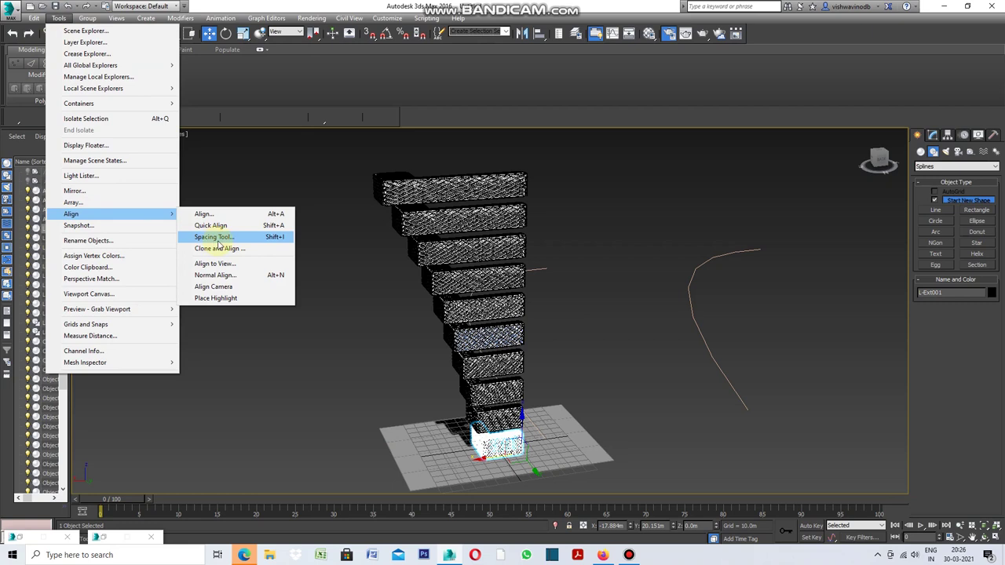
pyautogui.click(214, 236)
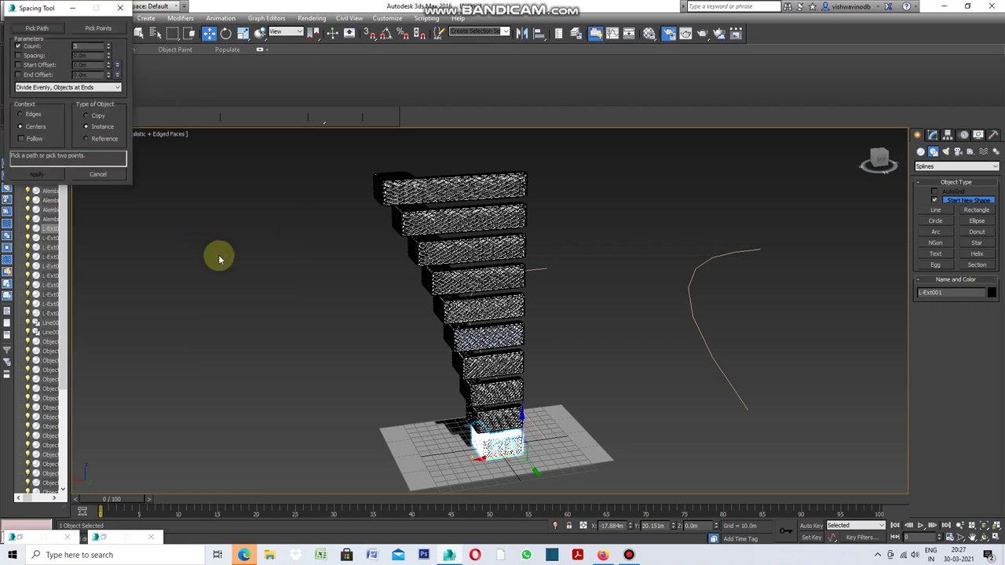
pyautogui.click(40, 29)
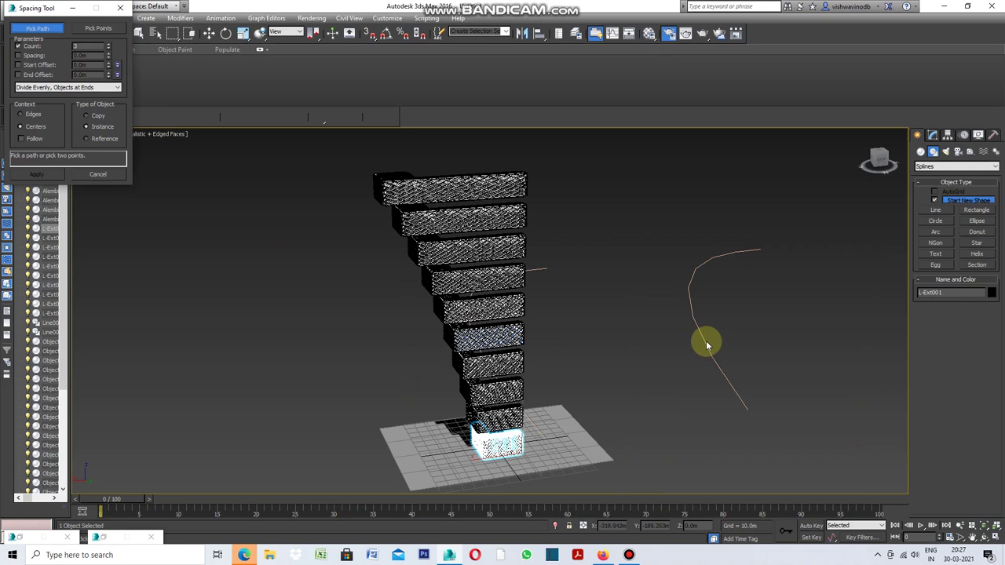
pyautogui.click(704, 342)
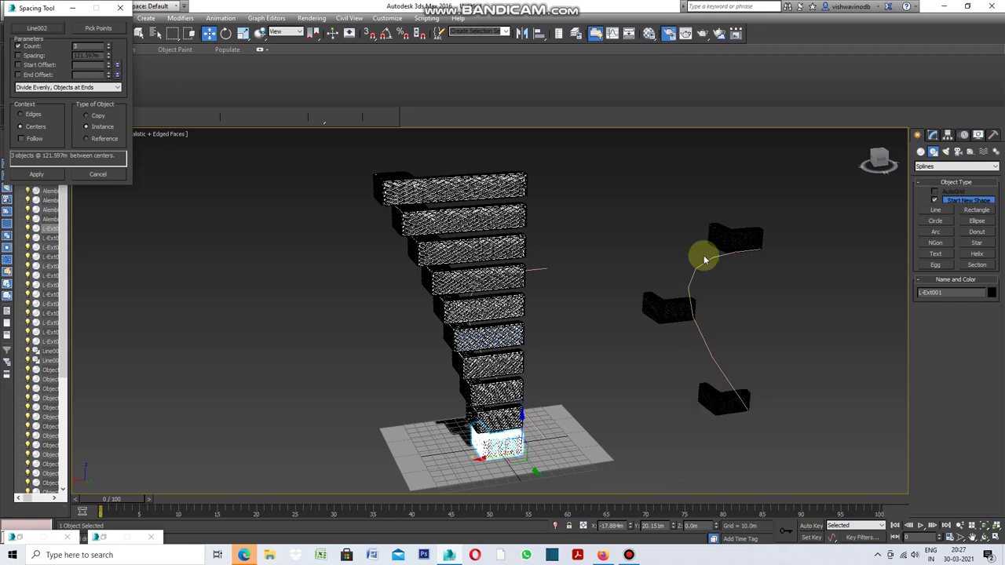
pyautogui.click(81, 45)
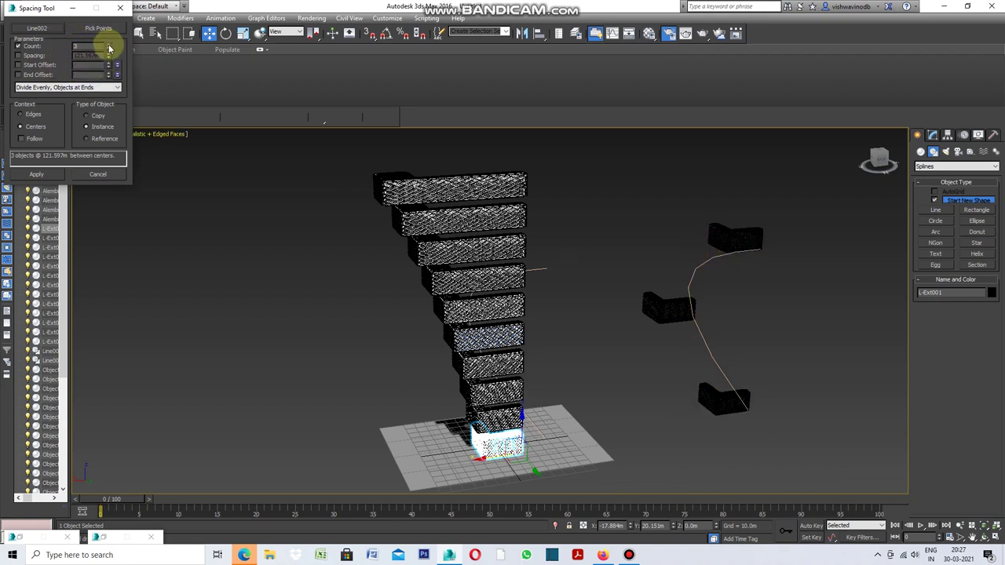
pyautogui.click(109, 46)
pyautogui.moveTo(108, 41); pyautogui.dragTo(109, 45)
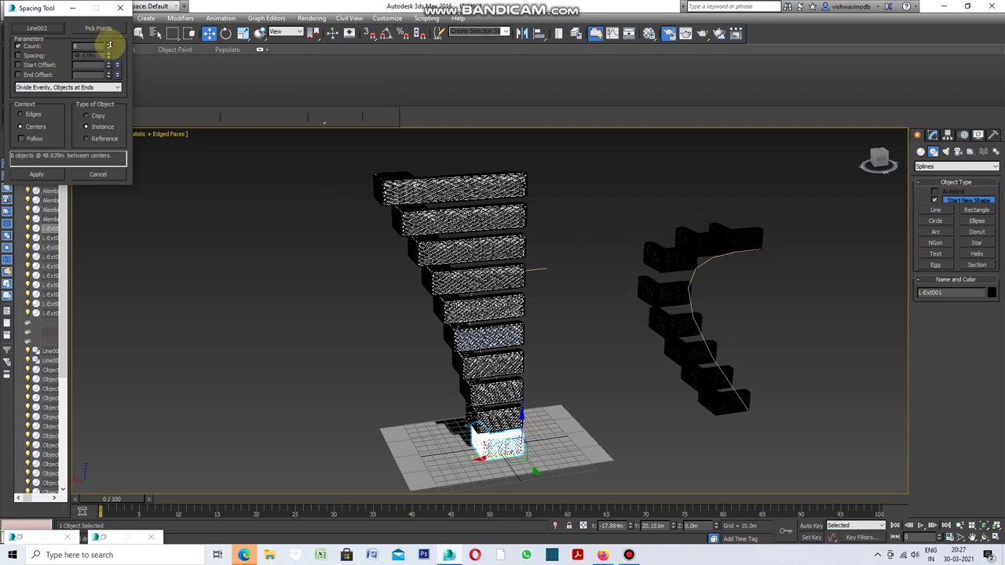
pyautogui.moveTo(109, 45); pyautogui.dragTo(110, 39)
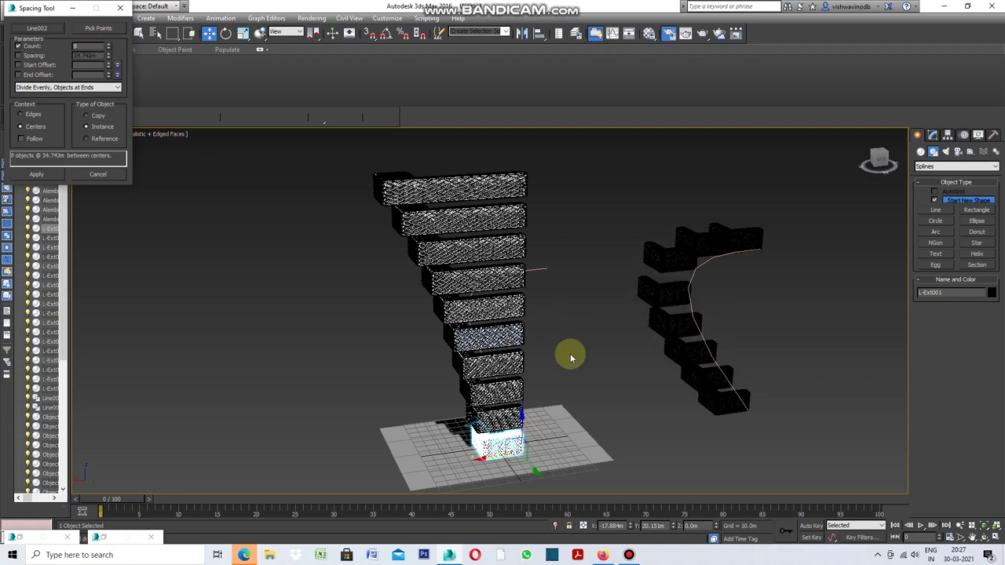
pyautogui.click(119, 7)
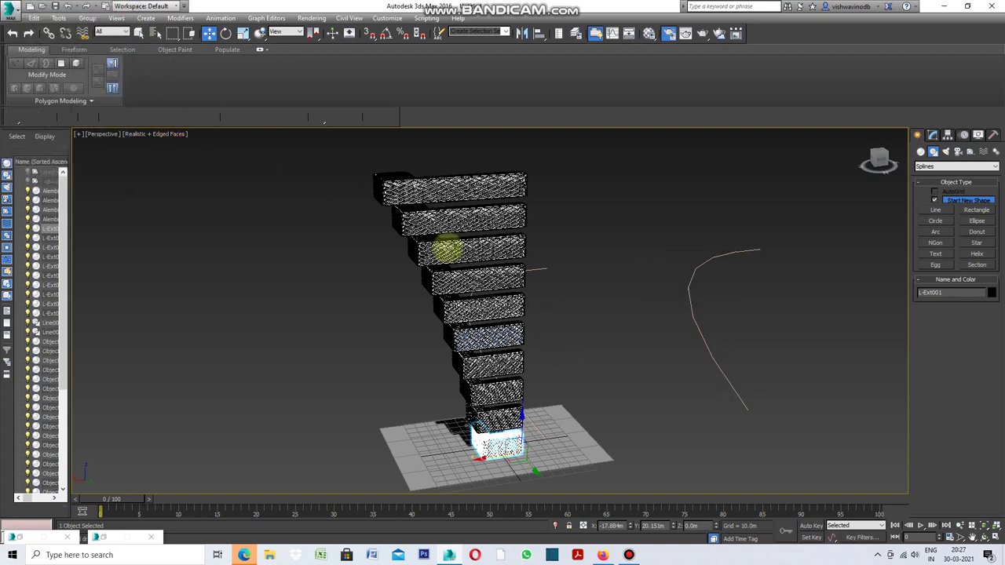
# Switch to the four-viewport layout and select the bottom module's parts in the Front view.
pyautogui.hotkey('ctrl', 'z')
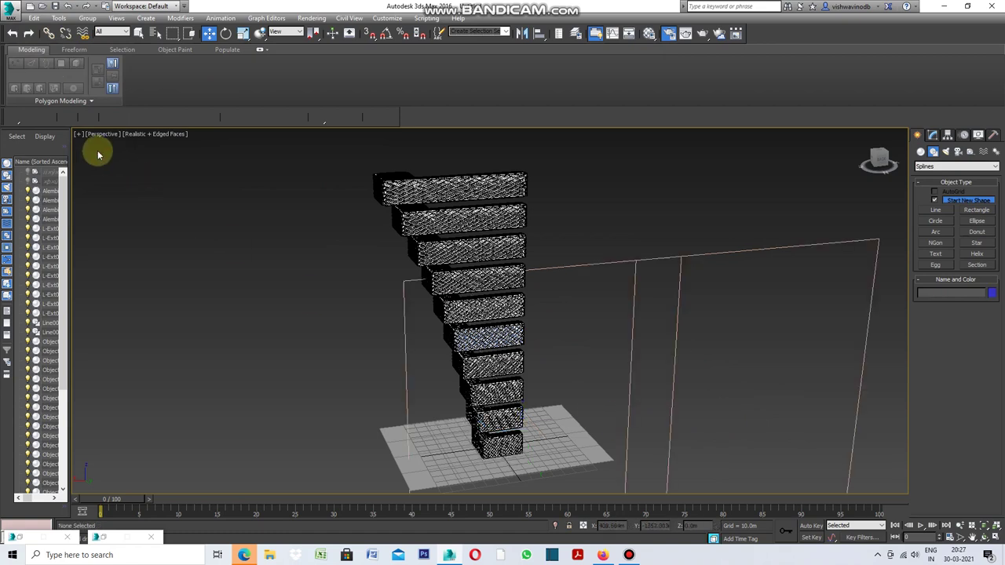
pyautogui.hotkey('ctrl', 'y')
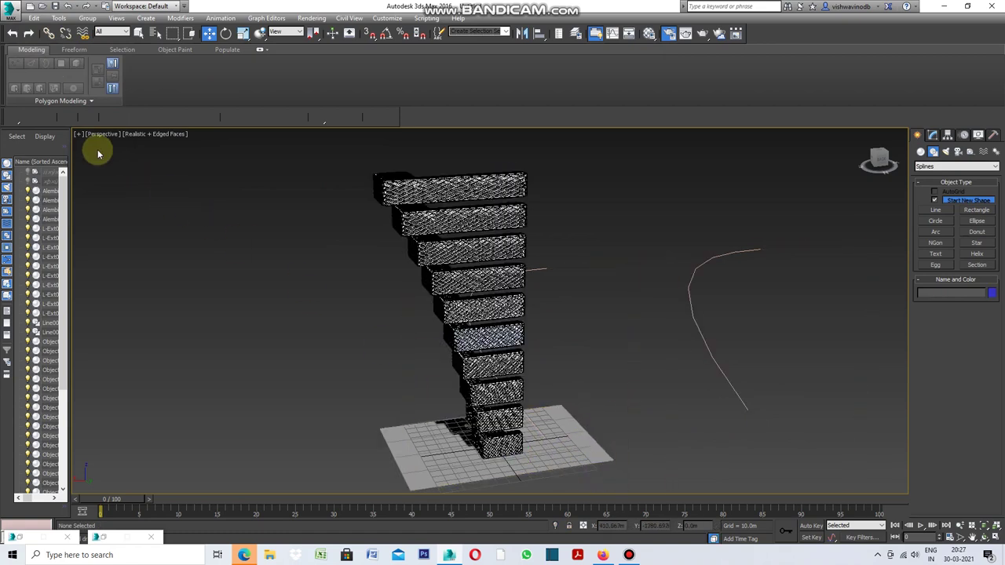
pyautogui.click(82, 136)
pyautogui.click(125, 144)
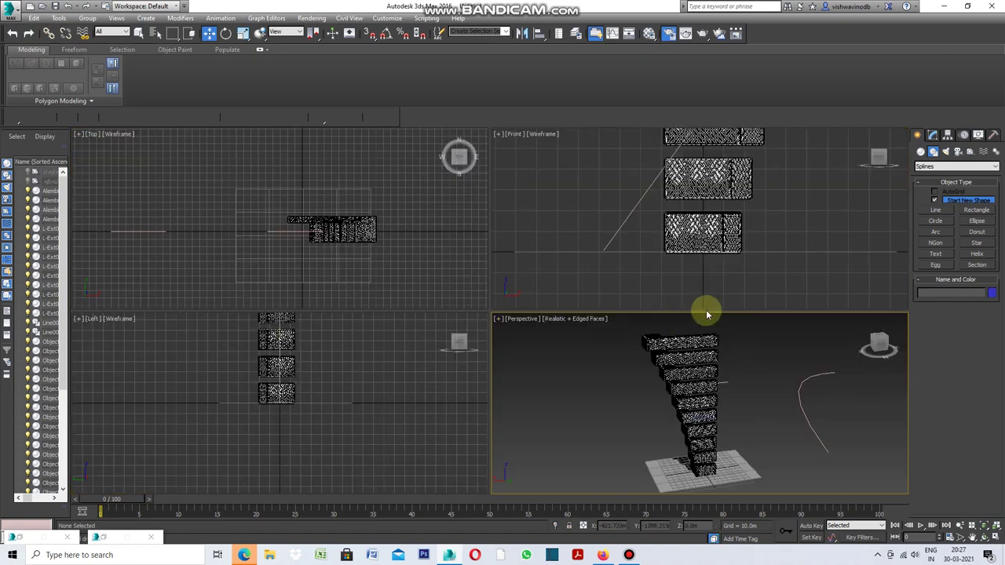
pyautogui.scroll(3, 754, 215)
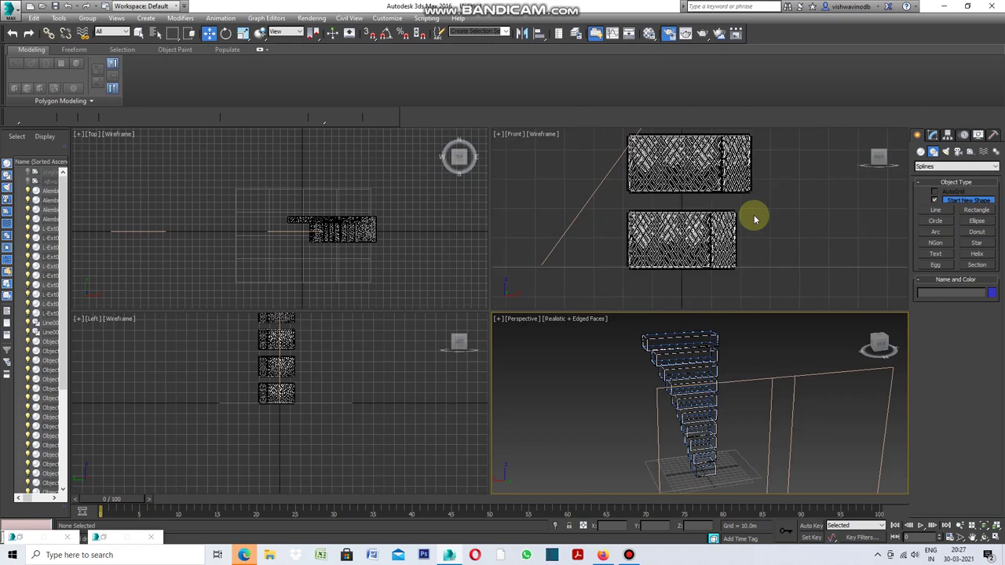
pyautogui.click(705, 241)
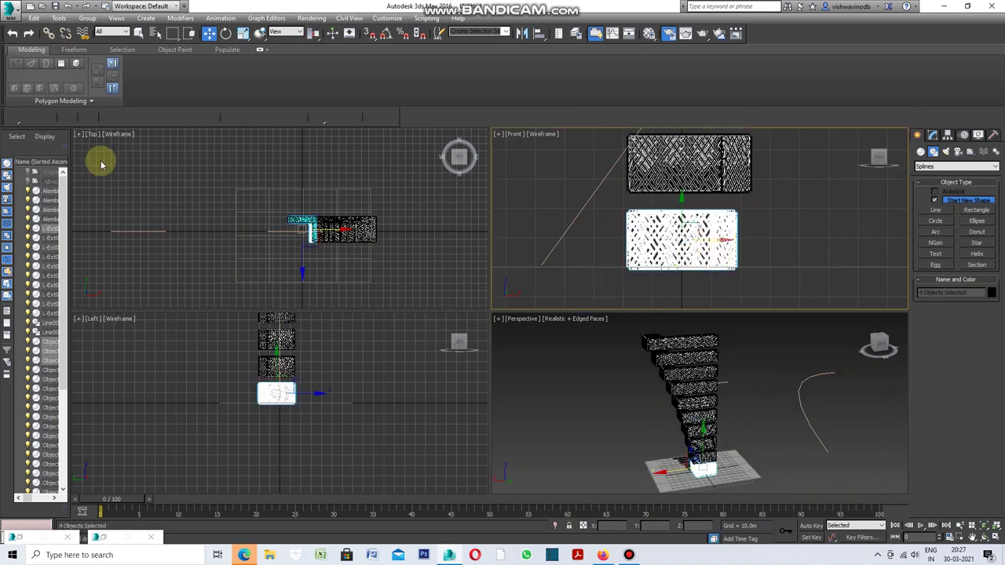
# Maximize the Perspective viewport and bring up the Tools menu.
pyautogui.click(499, 321)
pyautogui.click(521, 334)
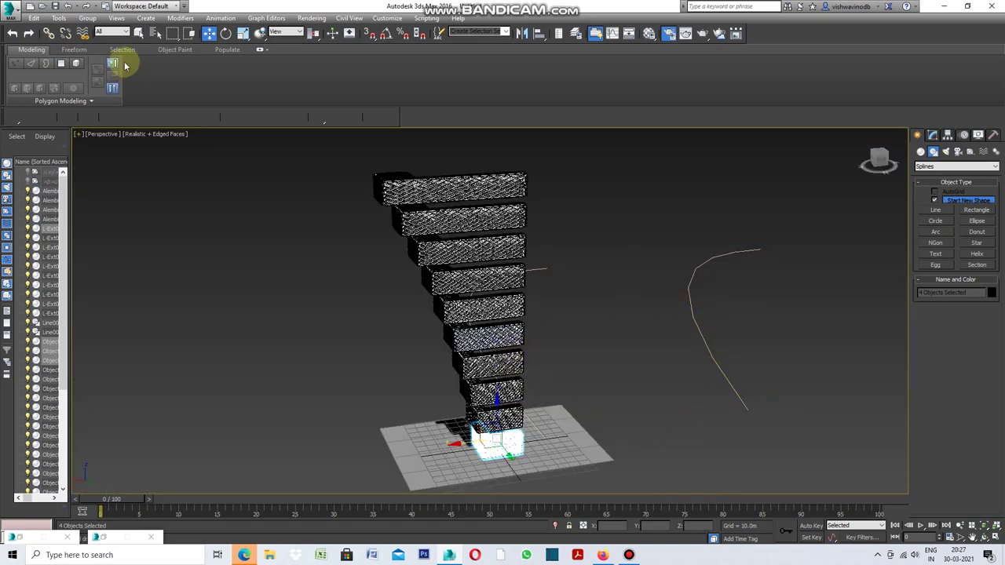
pyautogui.click(59, 18)
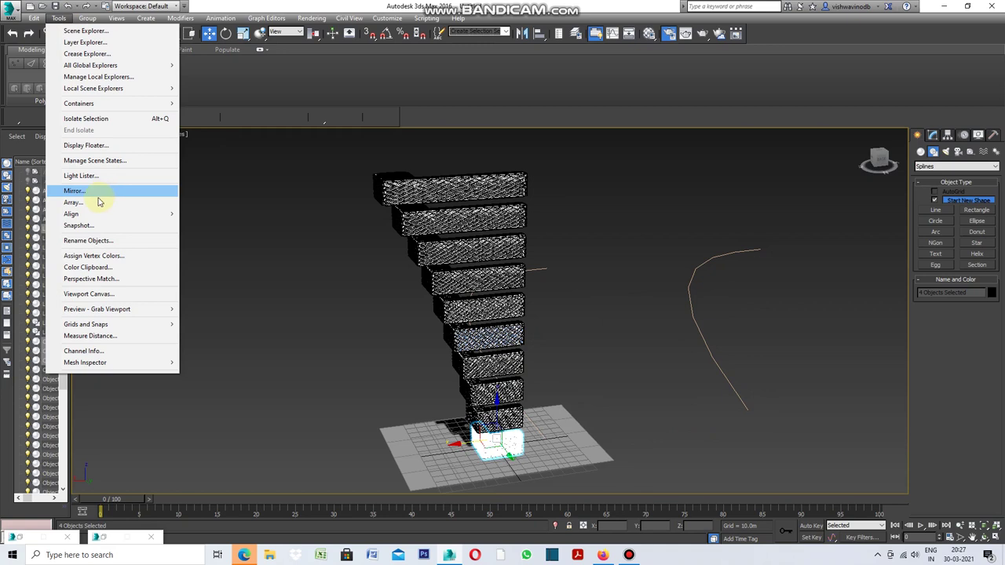
pyautogui.moveTo(71, 213)
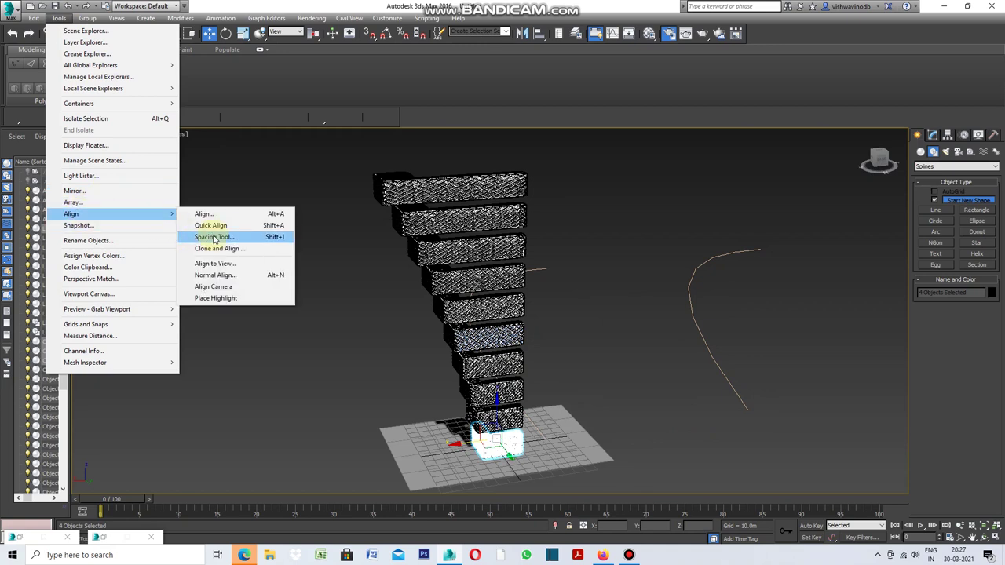
# Use the Spacing Tool to place 11 instanced copies of the bottom module along Line002.
pyautogui.click(214, 238)
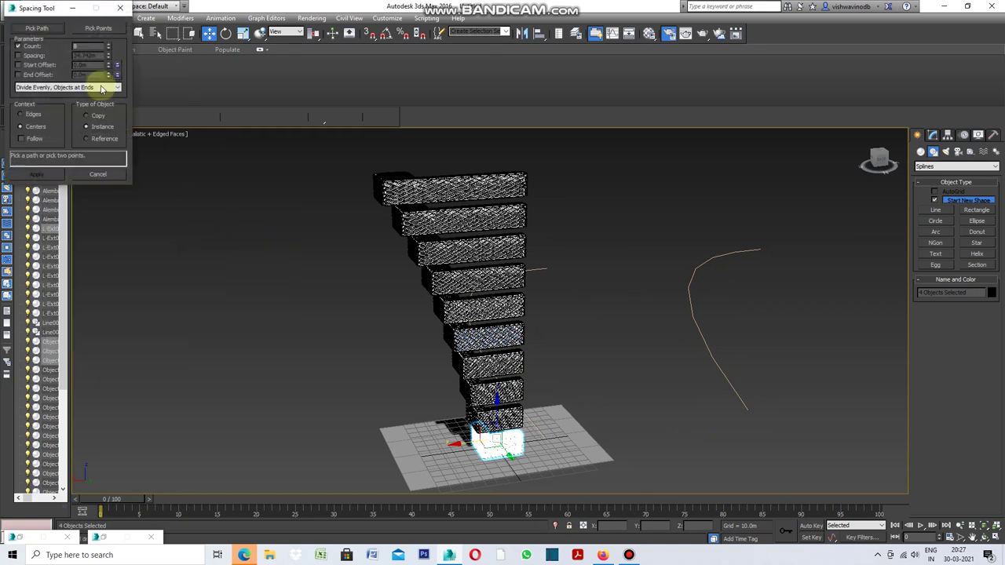
pyautogui.click(41, 29)
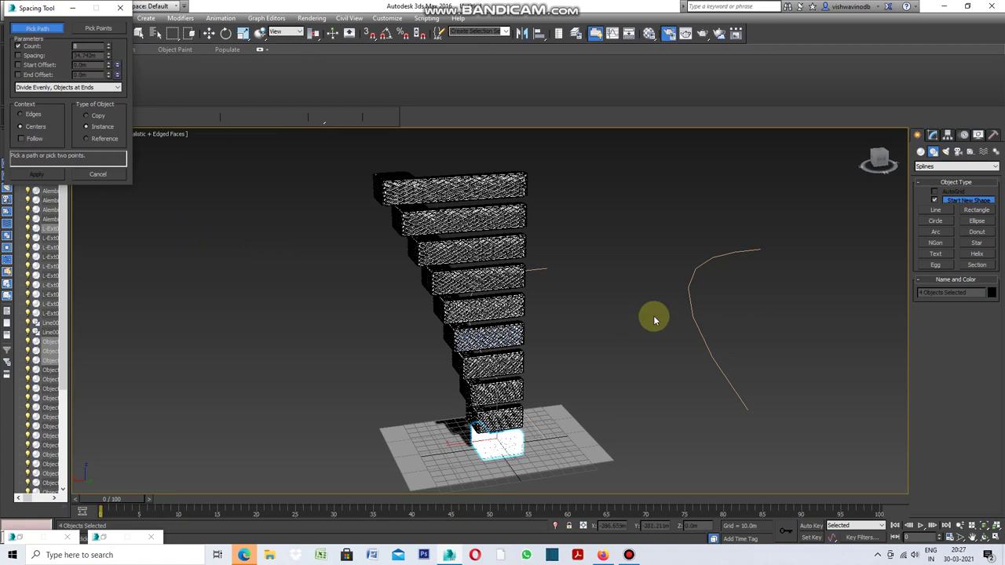
pyautogui.click(697, 326)
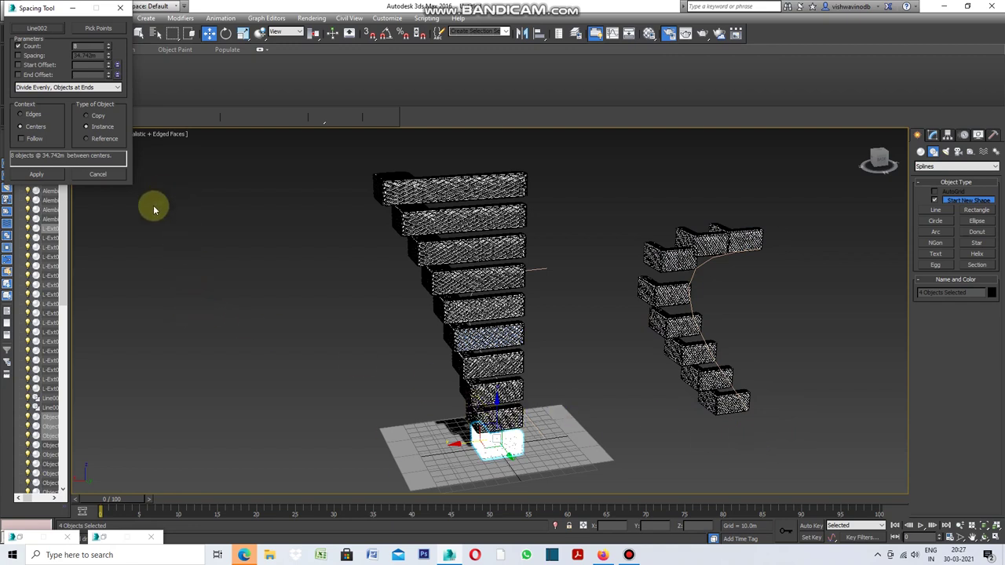
pyautogui.click(109, 46)
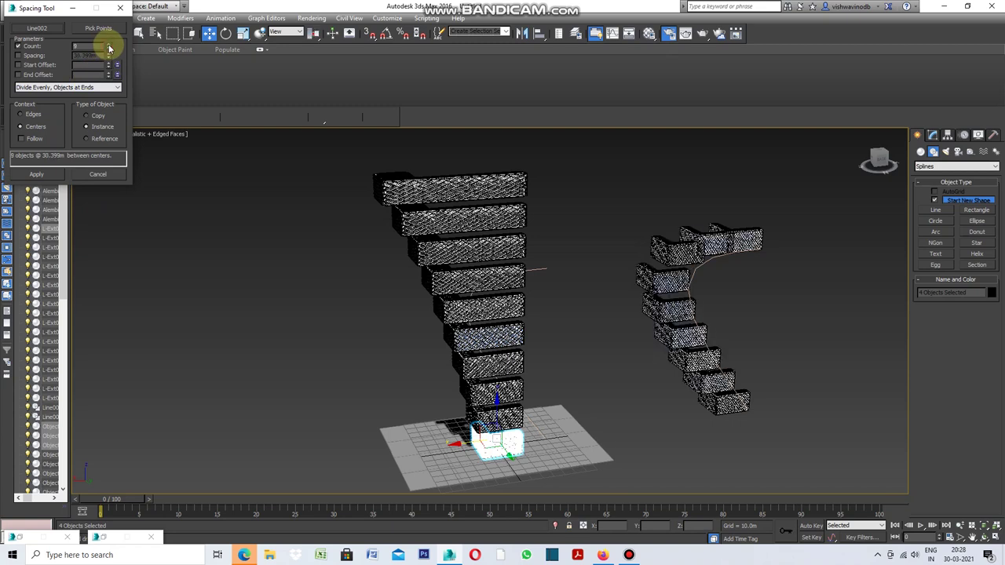
pyautogui.click(109, 46)
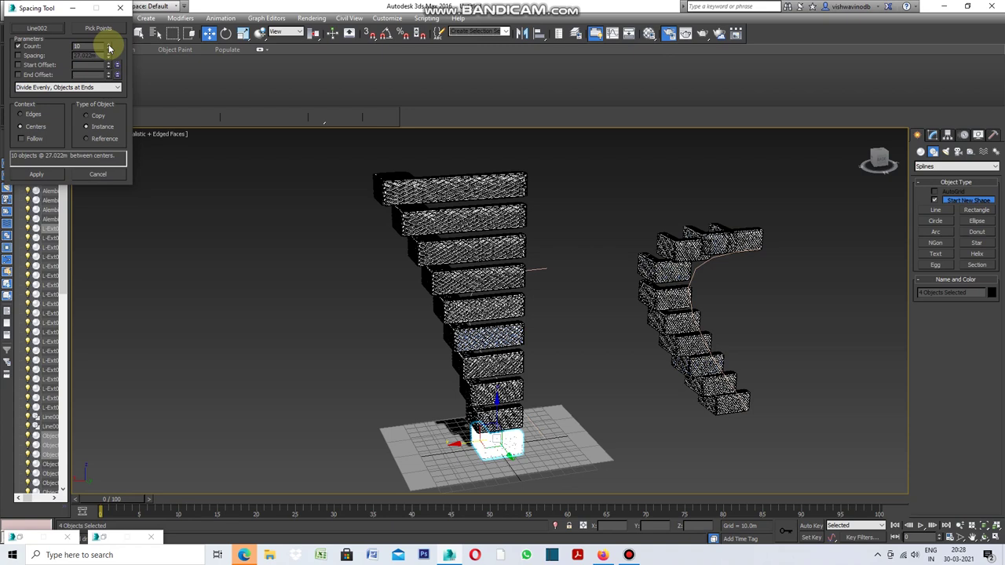
pyautogui.click(109, 46)
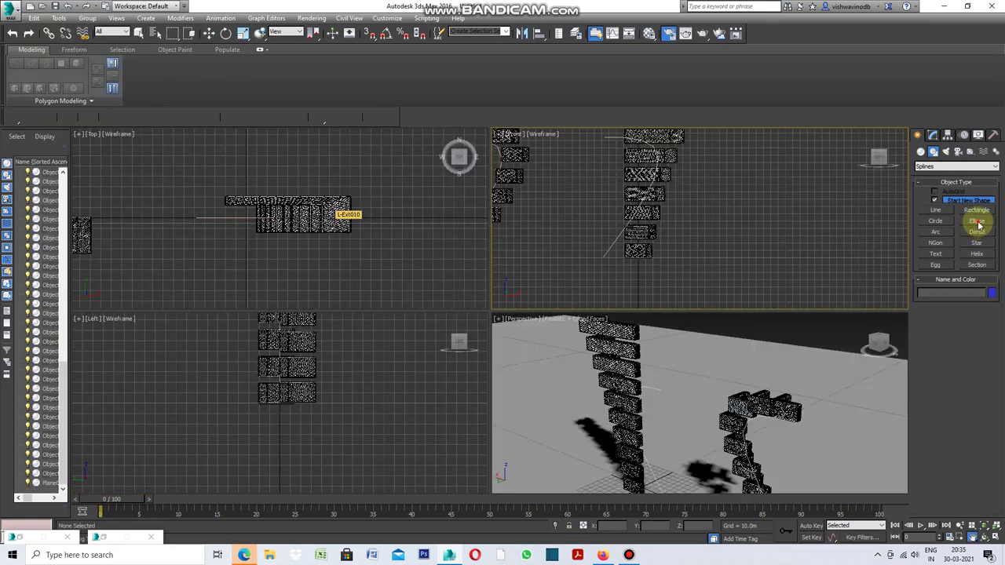
# Draw a 12.091 m by 5.29 m ellipse in the Top view, then select the spline in the Front view.
pyautogui.click(976, 222)
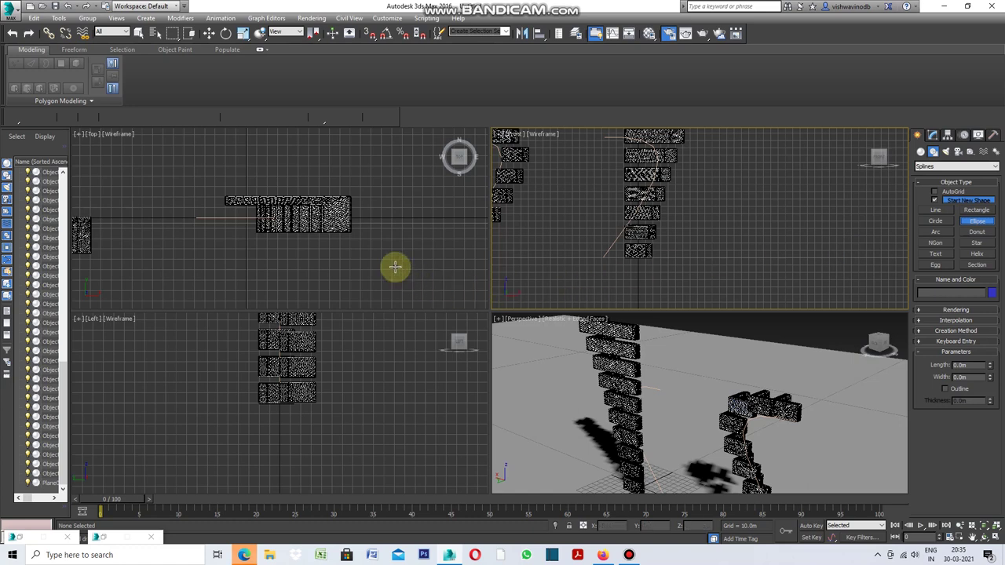
pyautogui.scroll(2, 358, 222)
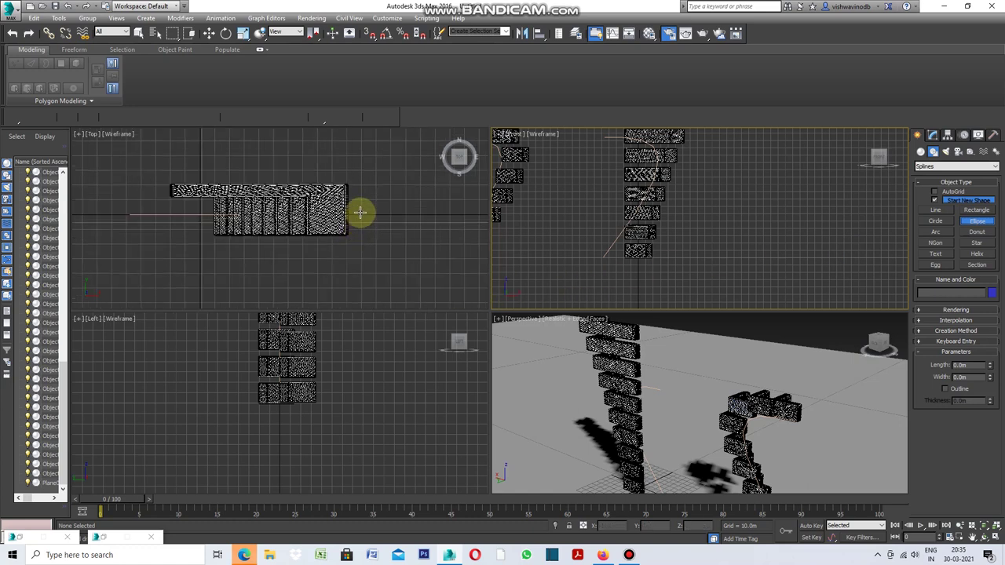
pyautogui.scroll(2, 359, 213)
pyautogui.moveTo(360, 202); pyautogui.dragTo(351, 225)
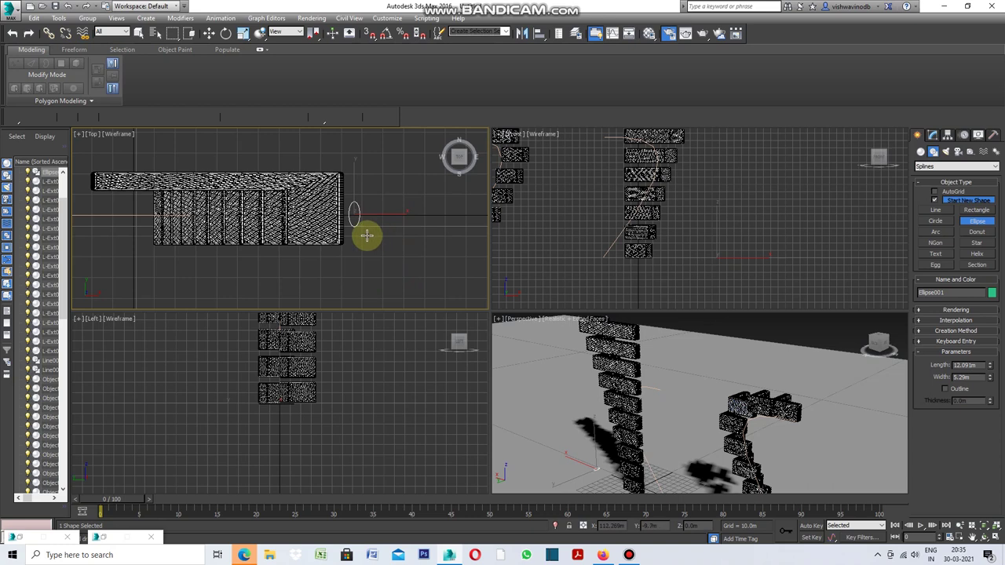
pyautogui.scroll(-2, 366, 235)
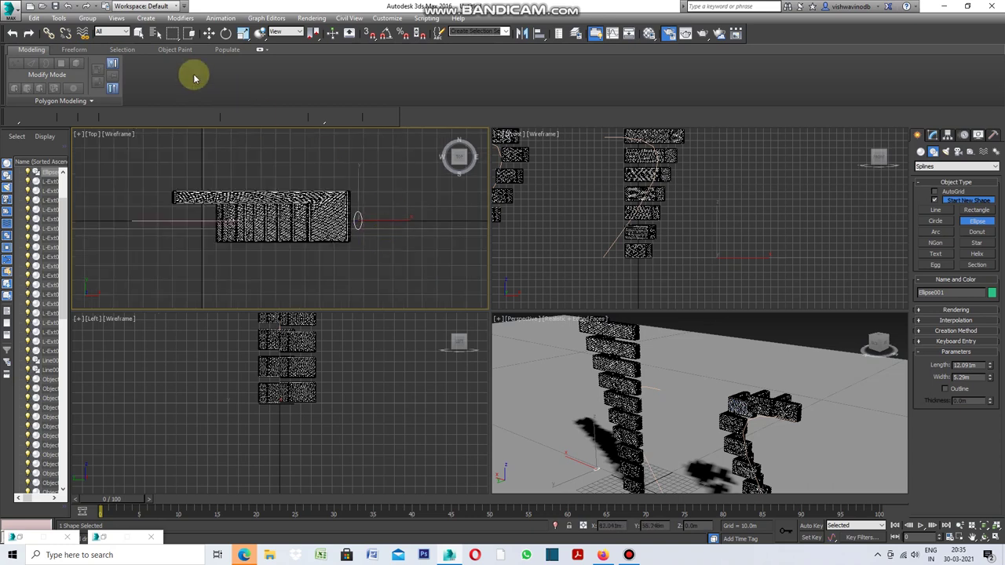
pyautogui.click(142, 35)
pyautogui.click(608, 245)
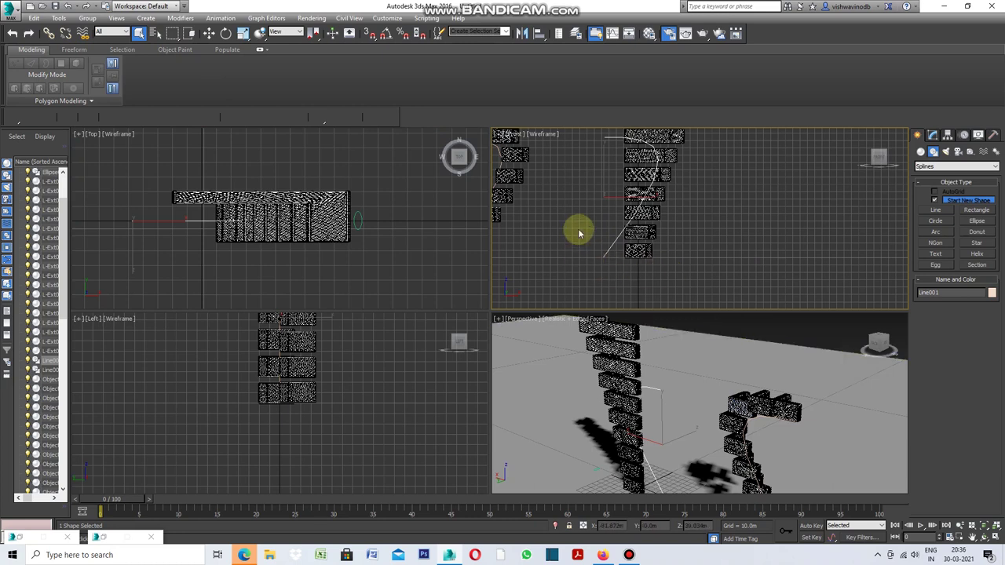
# Select the curved line Line002 and add a Sweep modifier to it.
pyautogui.scroll(-1, 589, 228)
pyautogui.click(533, 192)
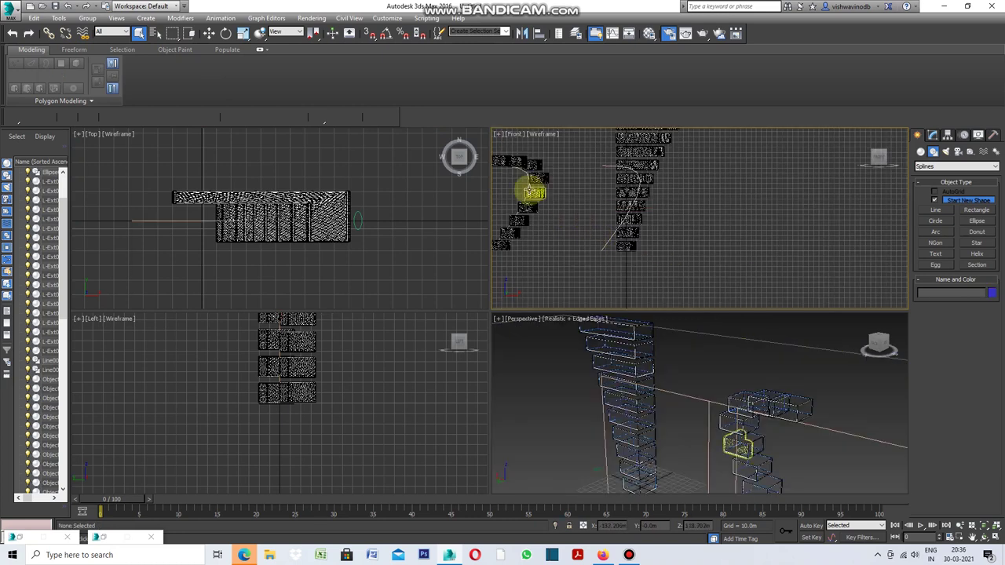
pyautogui.scroll(3, 530, 184)
pyautogui.click(528, 180)
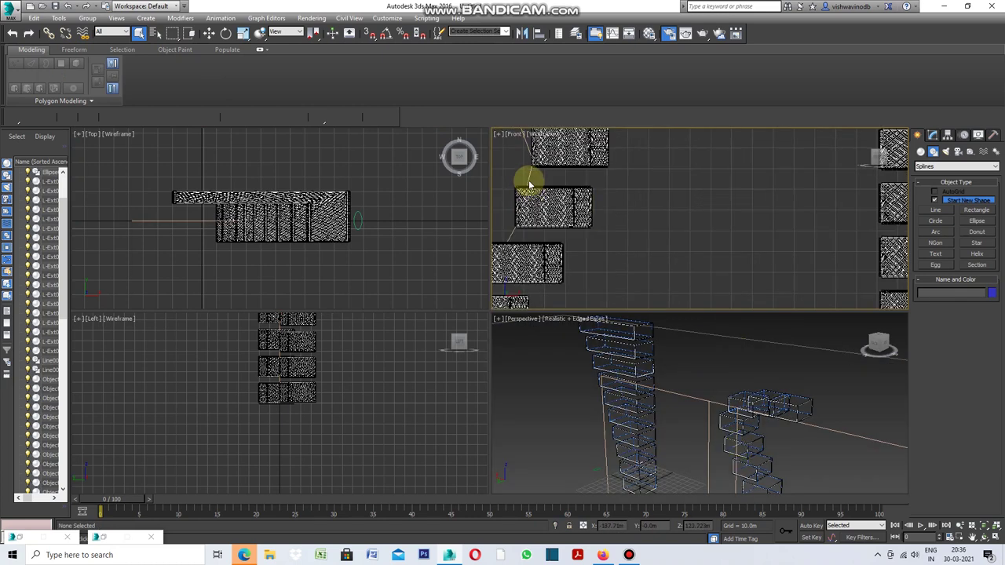
pyautogui.rightClick(637, 228)
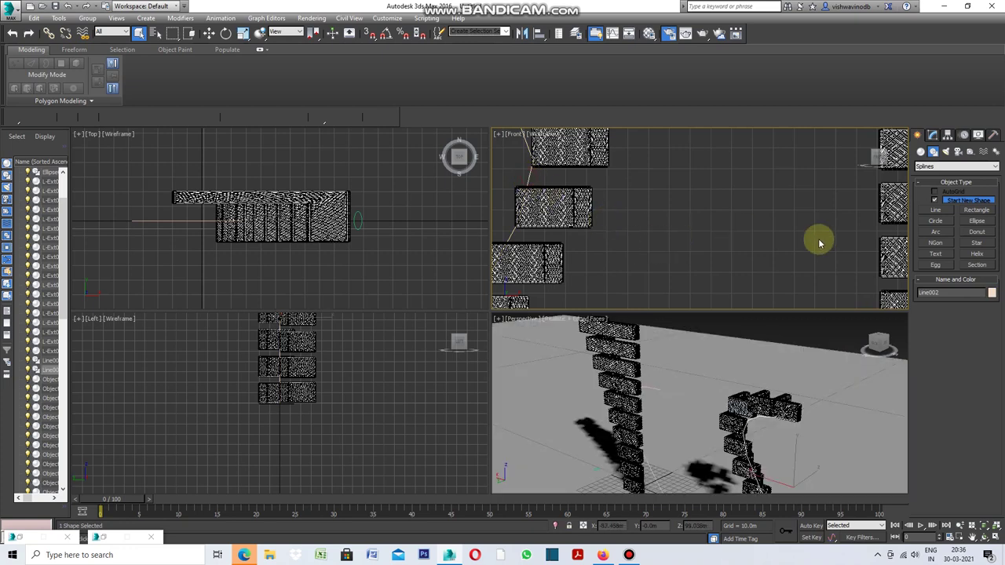
pyautogui.click(939, 139)
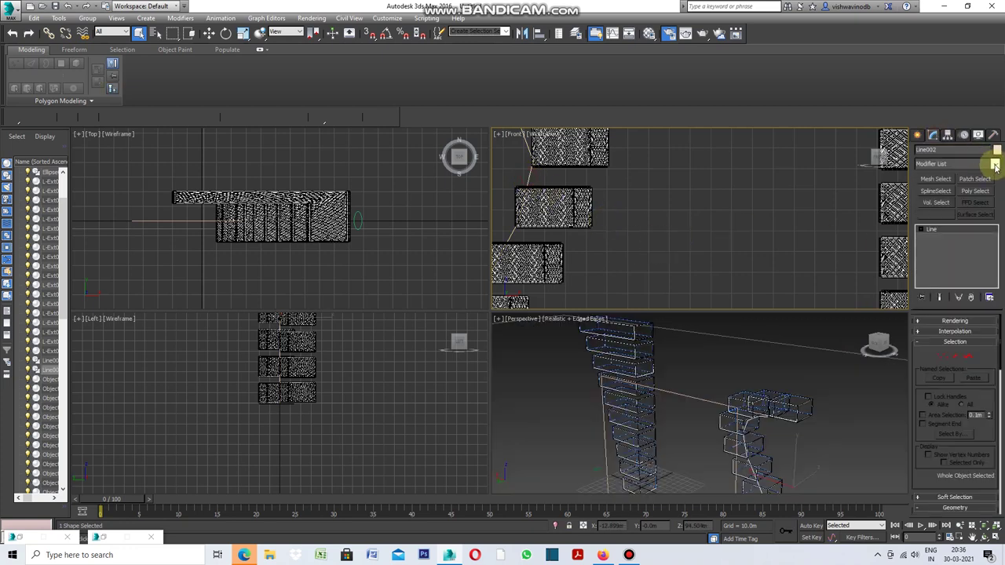
pyautogui.click(995, 164)
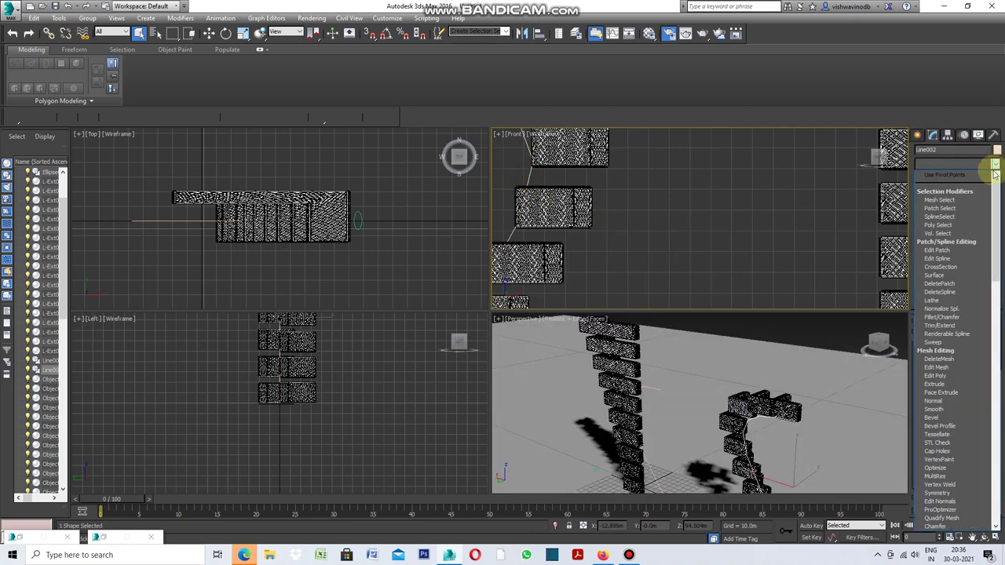
pyautogui.click(933, 343)
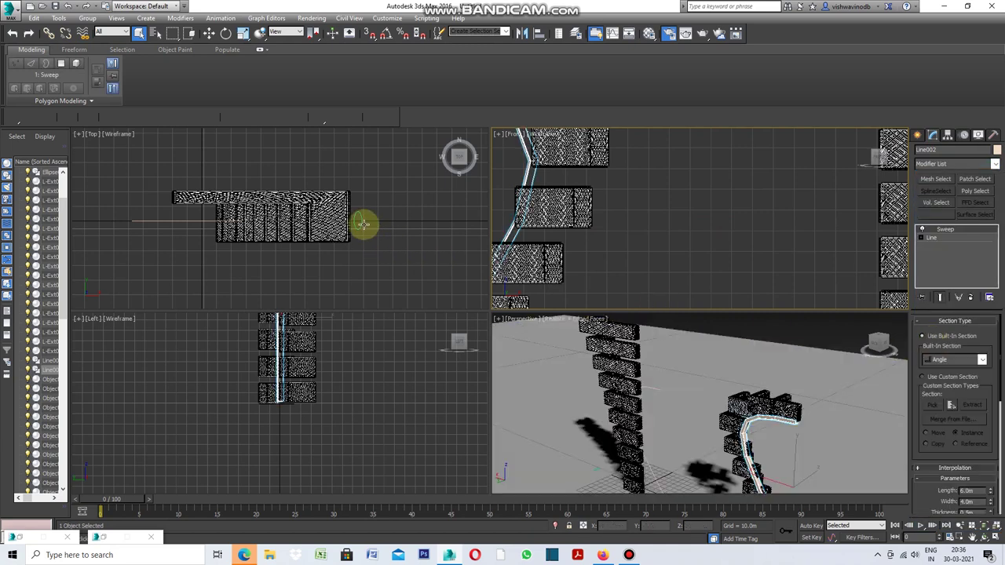
# Set the sweep to Use Custom Section with Ellipse001 as its cross-section.
pyautogui.click(359, 221)
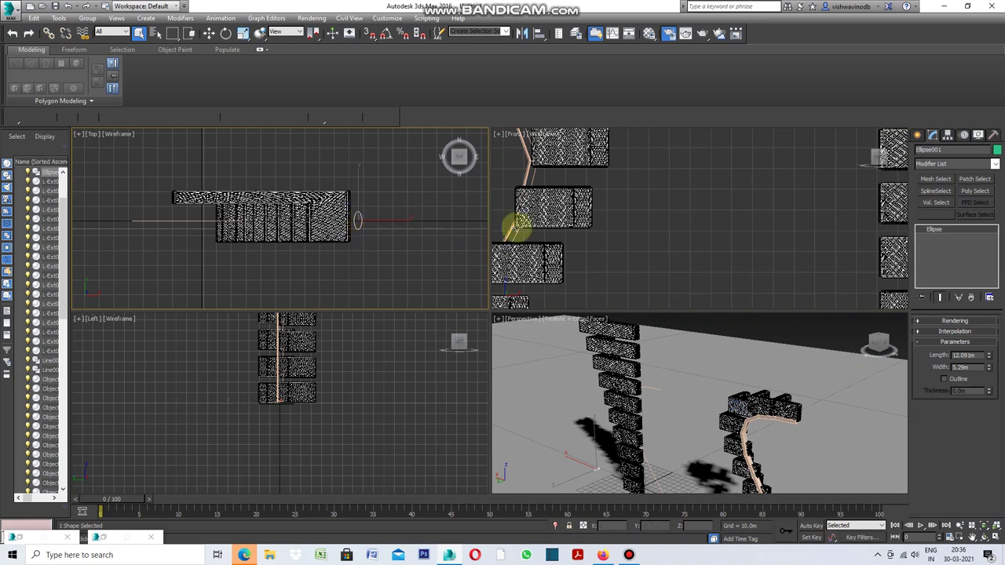
pyautogui.click(678, 249)
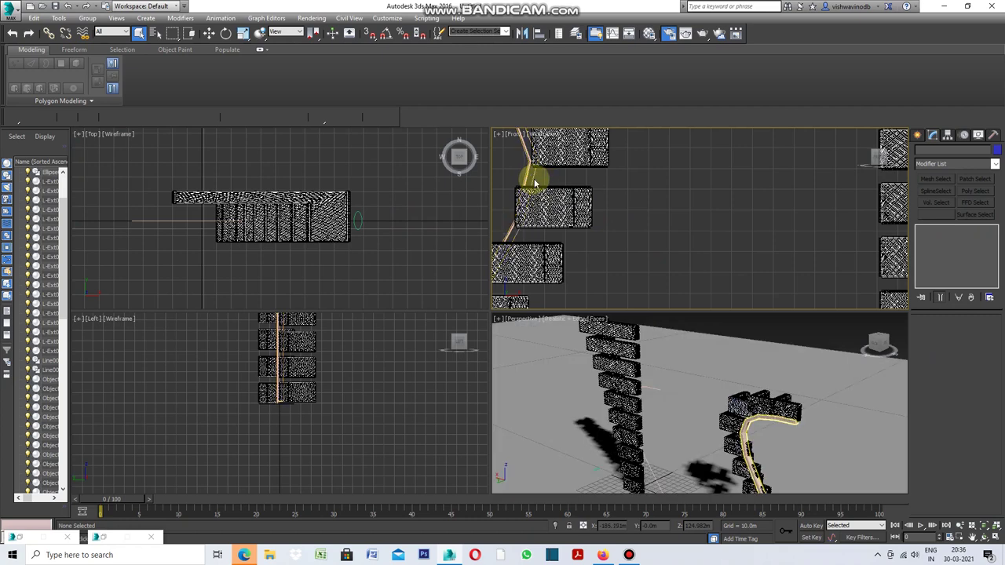
pyautogui.click(530, 173)
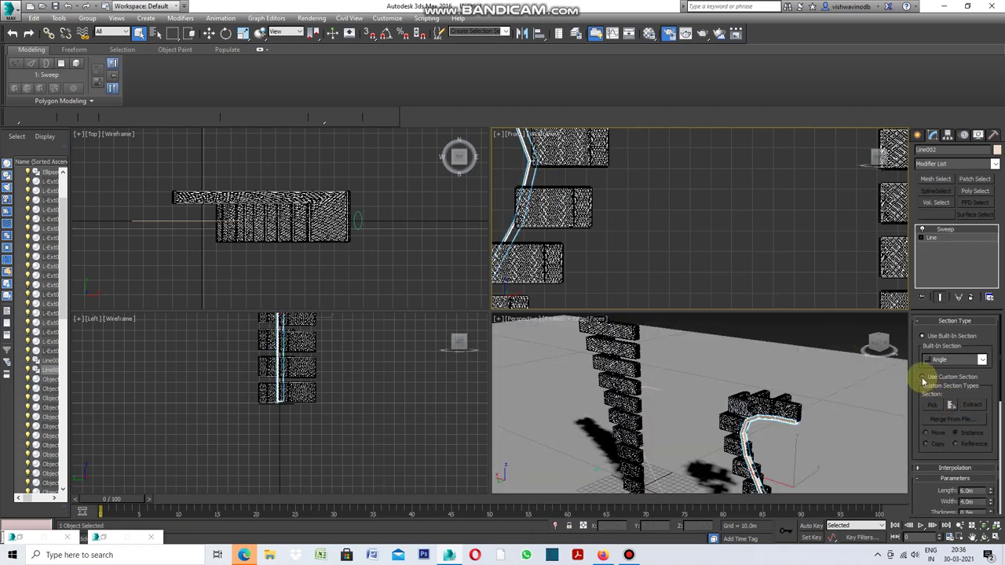
pyautogui.click(923, 377)
pyautogui.click(936, 407)
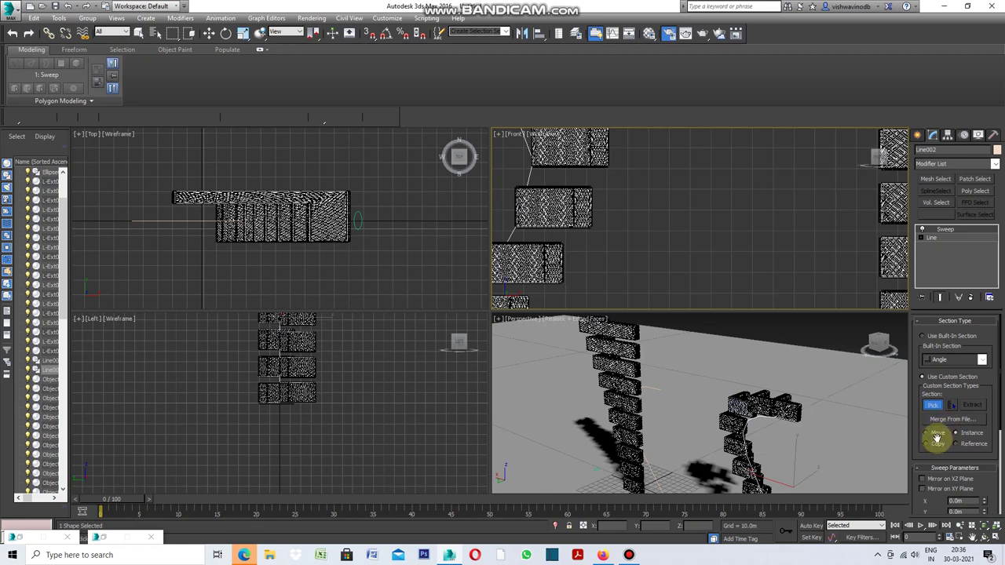
pyautogui.click(360, 220)
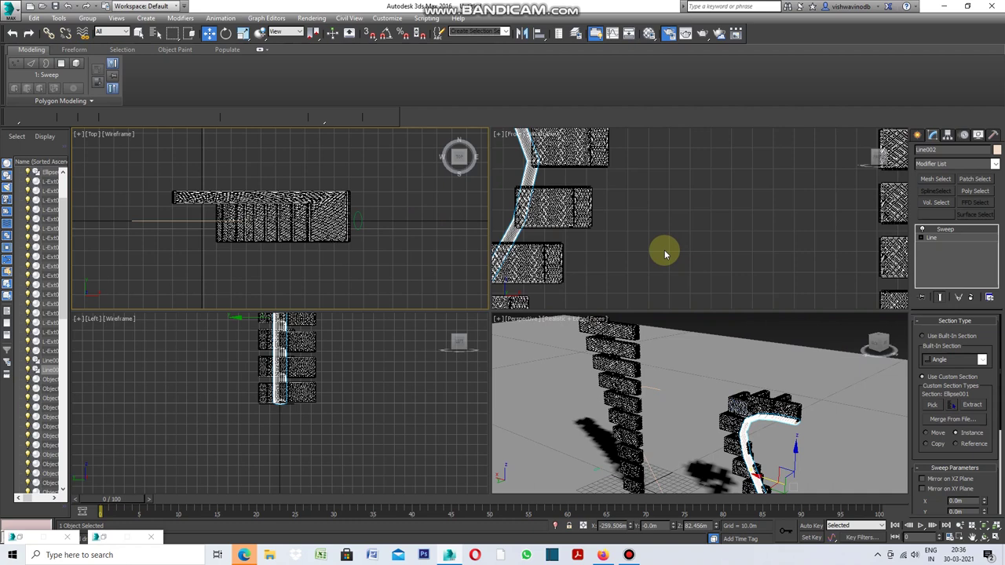
pyautogui.click(664, 254)
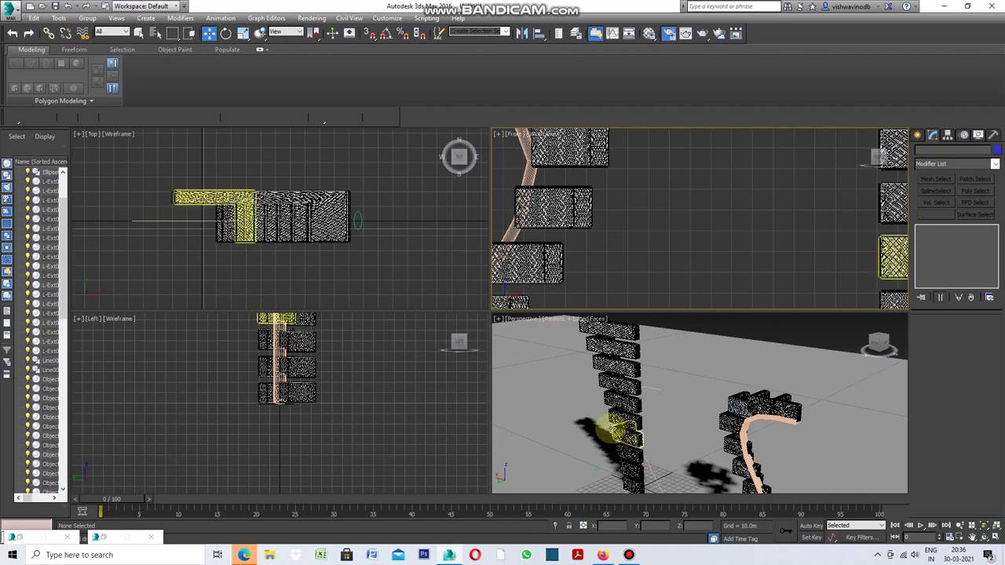
# Maximize the Perspective viewport and pan and orbit to frame the curved tower.
pyautogui.click(500, 324)
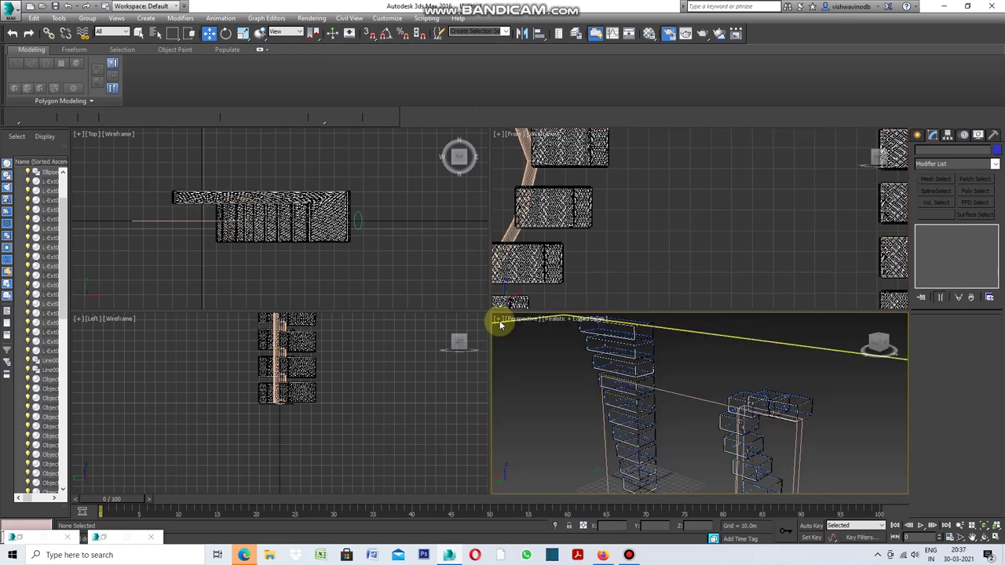
pyautogui.click(496, 319)
pyautogui.click(531, 328)
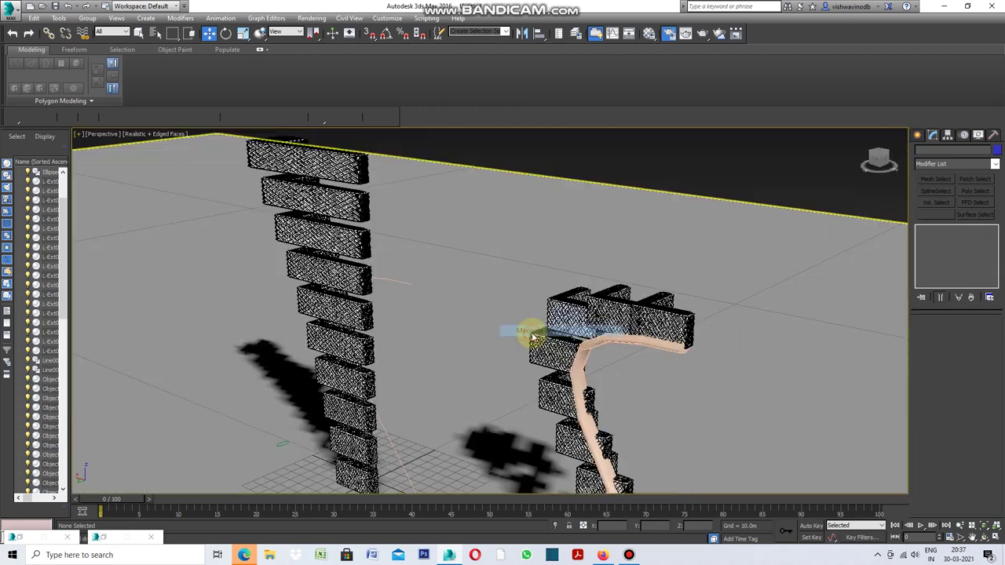
pyautogui.click(975, 540)
pyautogui.moveTo(694, 404); pyautogui.dragTo(696, 262)
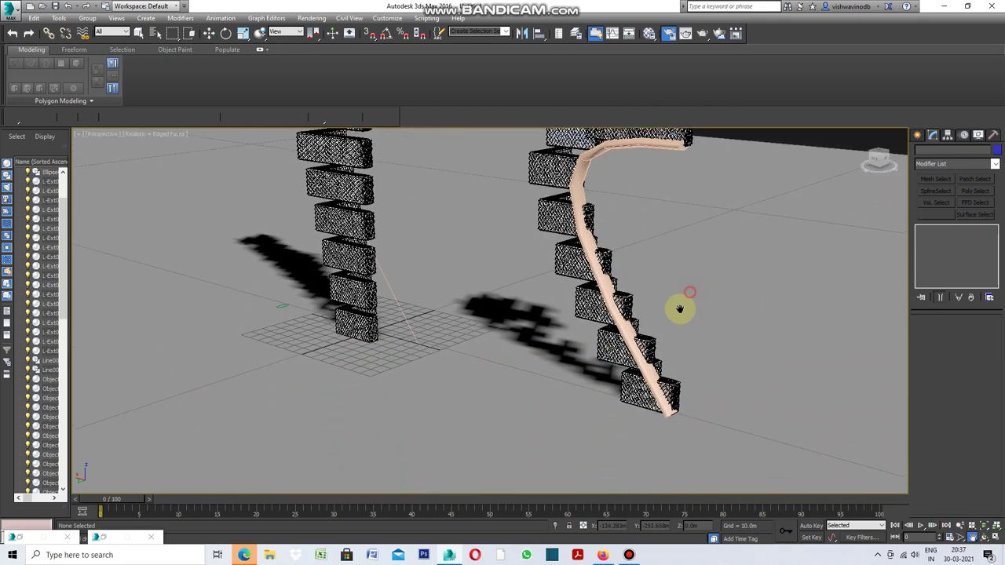
pyautogui.moveTo(680, 301); pyautogui.dragTo(615, 384)
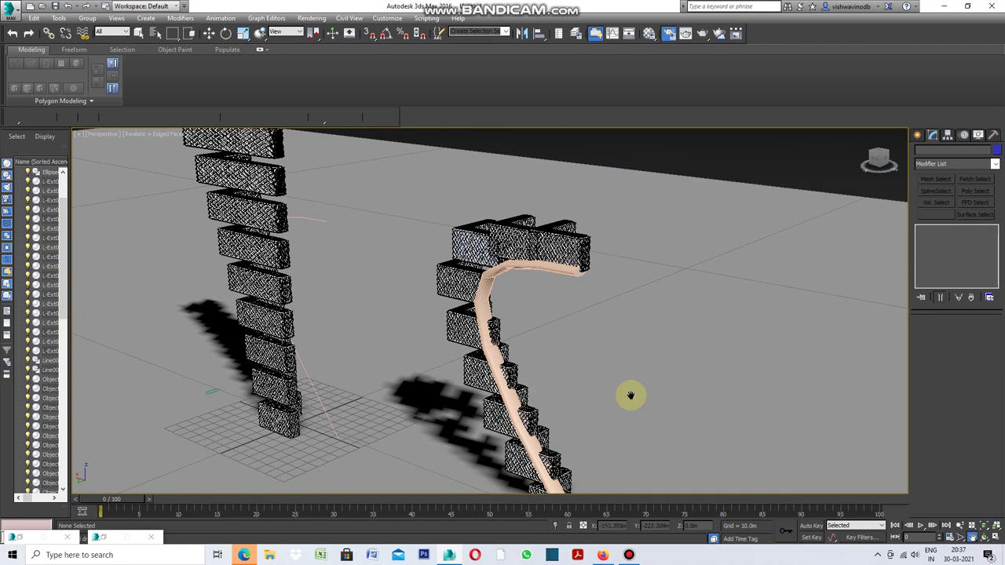
pyautogui.moveTo(647, 398)
pyautogui.mouseDown()
pyautogui.moveTo(372, 372)
pyautogui.moveTo(594, 363)
pyautogui.mouseUp()
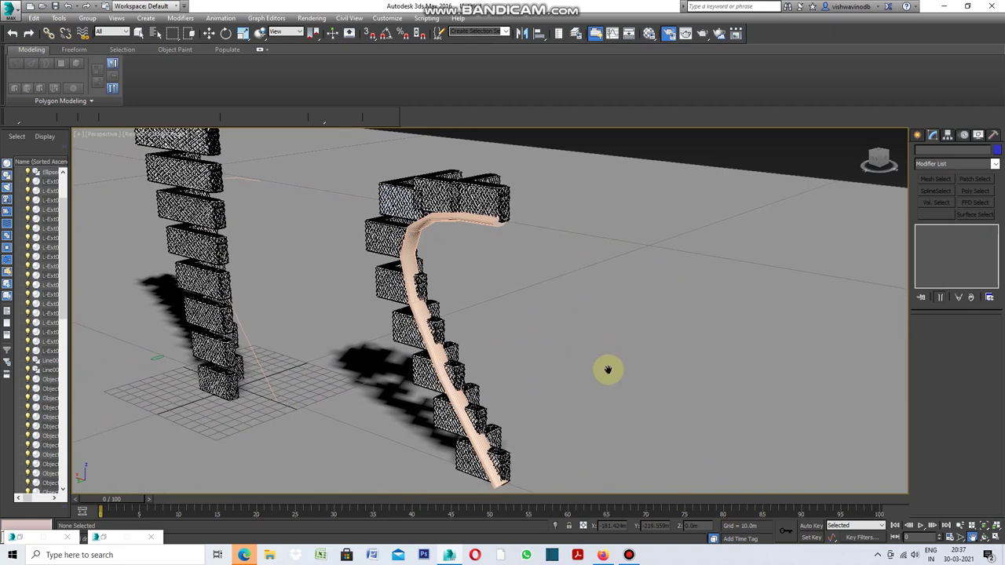
pyautogui.click(985, 538)
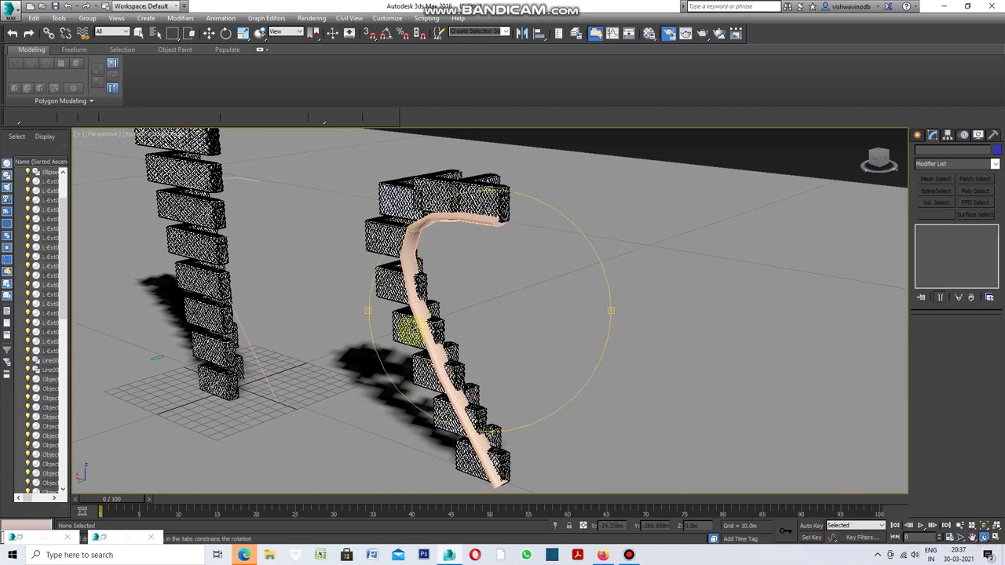
pyautogui.moveTo(371, 315)
pyautogui.mouseDown()
pyautogui.moveTo(501, 350)
pyautogui.moveTo(539, 340)
pyautogui.moveTo(579, 301)
pyautogui.moveTo(605, 291)
pyautogui.moveTo(570, 316)
pyautogui.moveTo(511, 333)
pyautogui.moveTo(383, 306)
pyautogui.mouseUp()
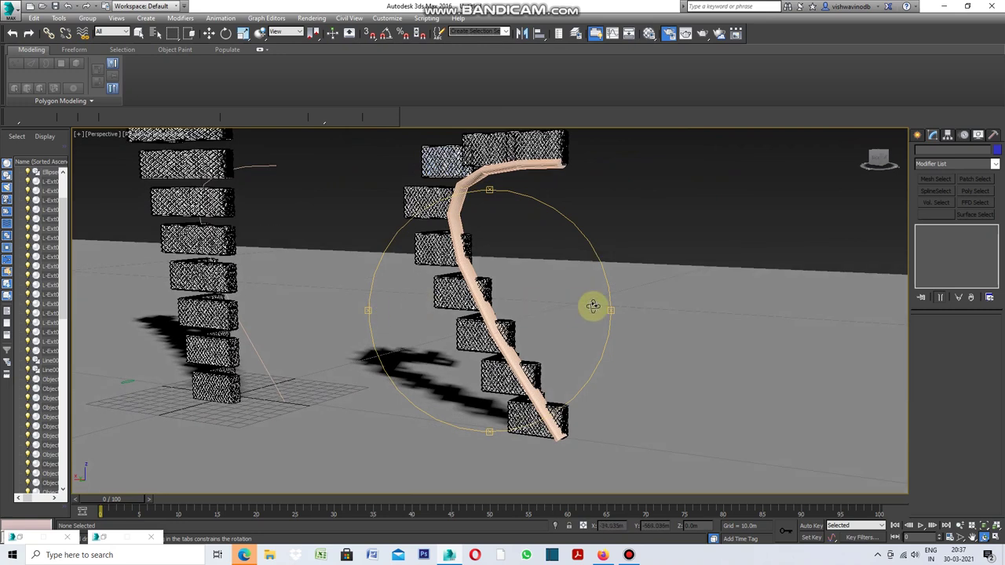
pyautogui.rightClick(600, 243)
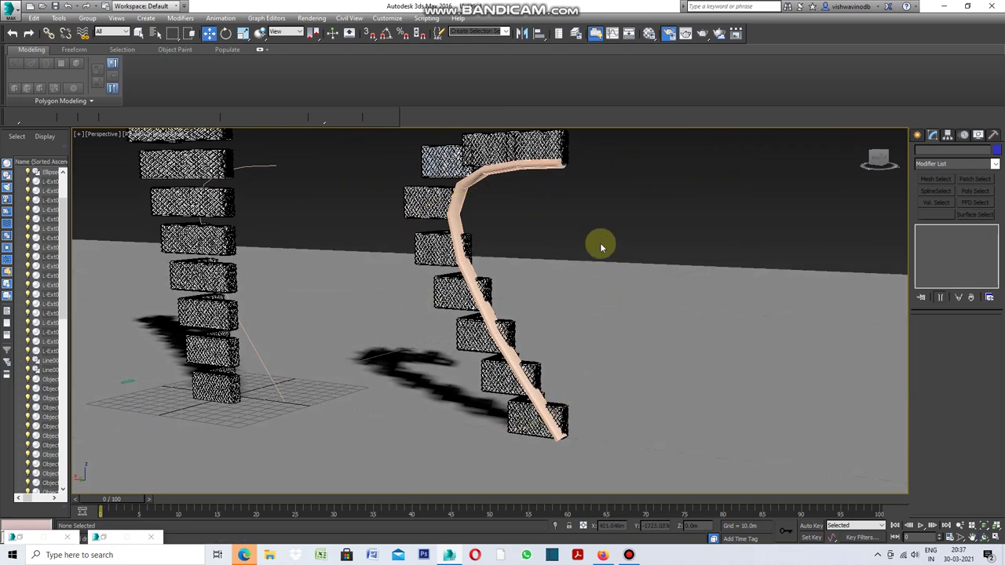
# Select the swept tube and convert it to an Editable Poly.
pyautogui.scroll(5, 469, 195)
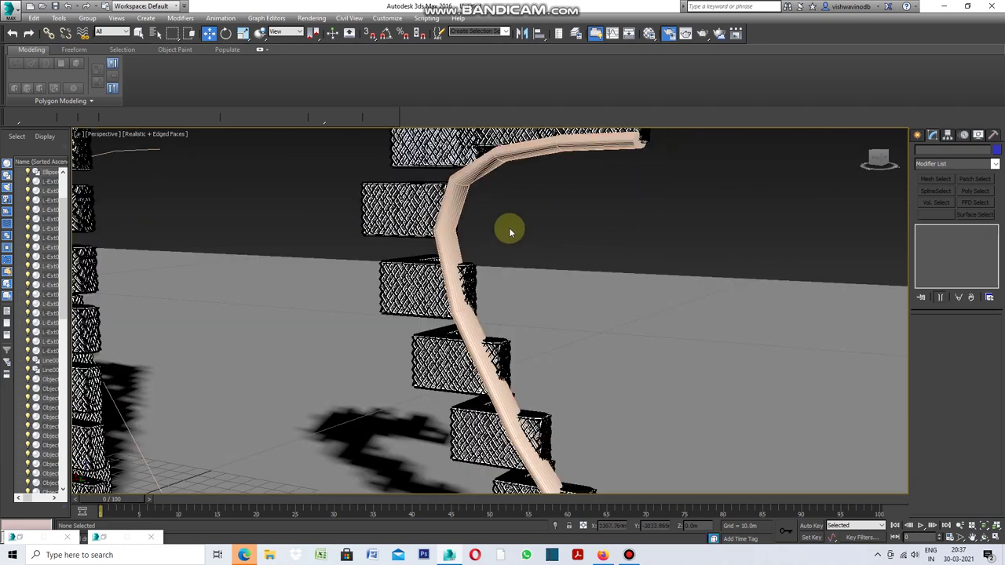
pyautogui.click(139, 34)
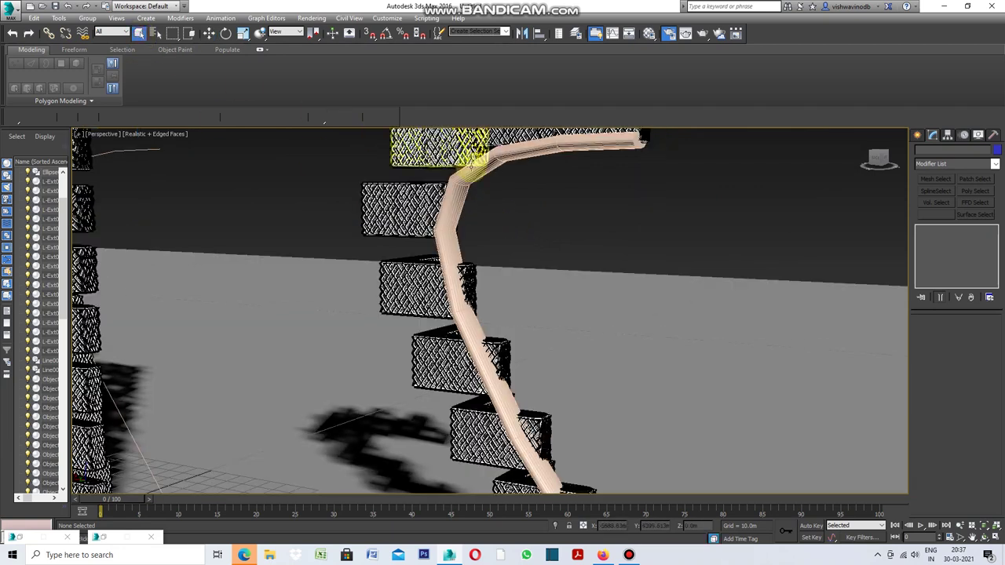
pyautogui.click(494, 165)
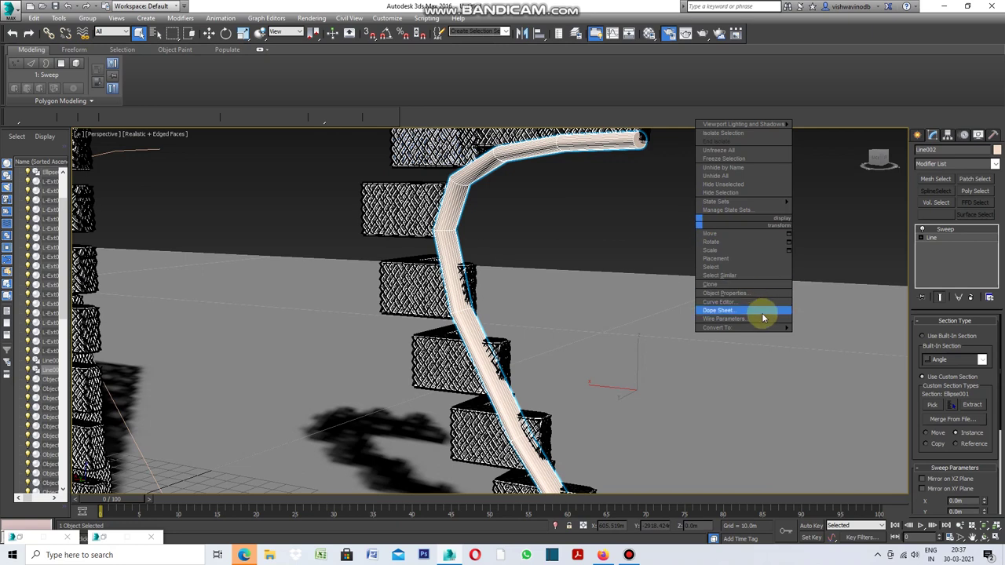
pyautogui.click(799, 339)
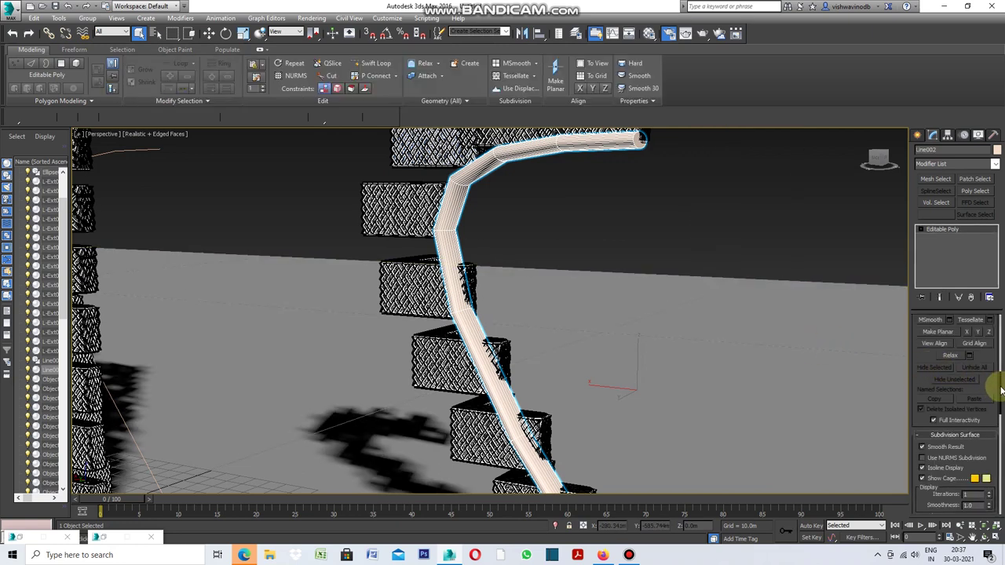
# In Edge mode, select a horizontal edge at the tube's bend.
pyautogui.moveTo(1001, 390); pyautogui.dragTo(994, 329)
pyautogui.click(941, 334)
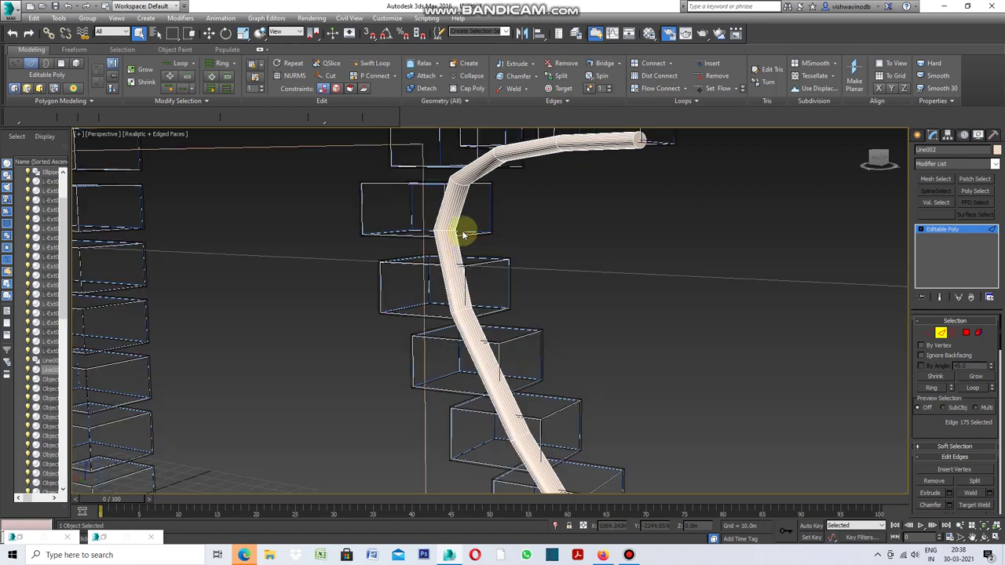
pyautogui.click(460, 226)
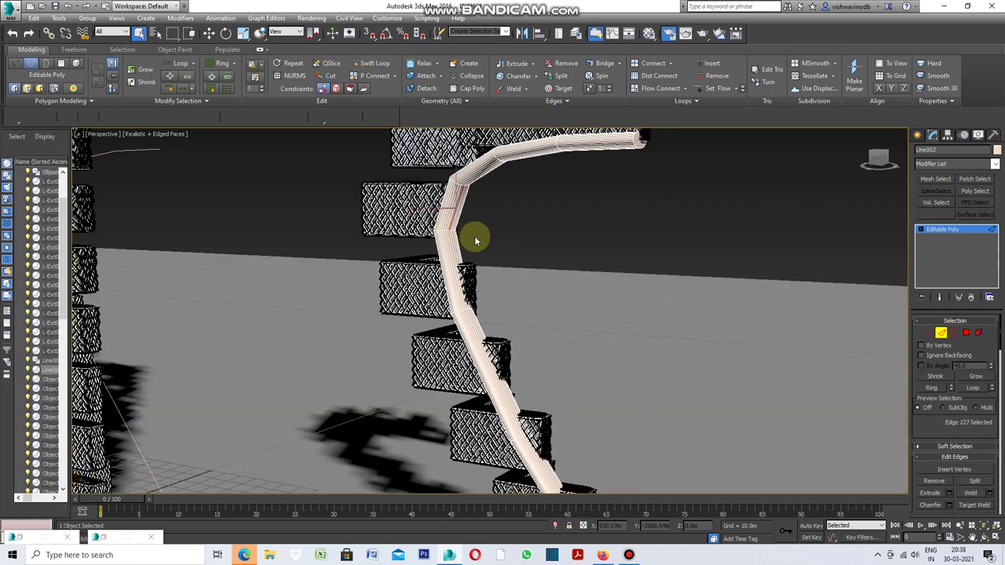
pyautogui.scroll(3, 453, 233)
pyautogui.scroll(3, 453, 234)
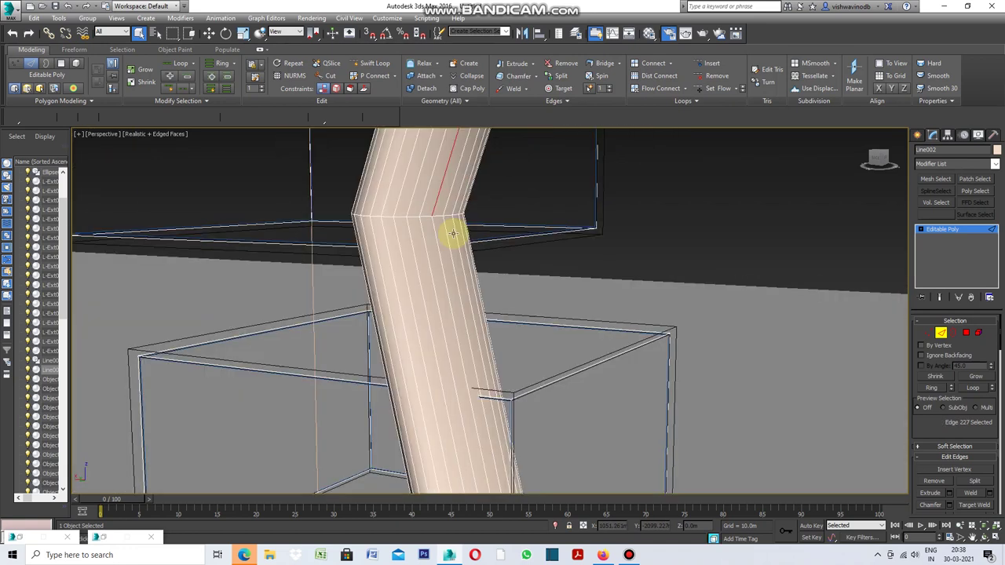
pyautogui.click(439, 215)
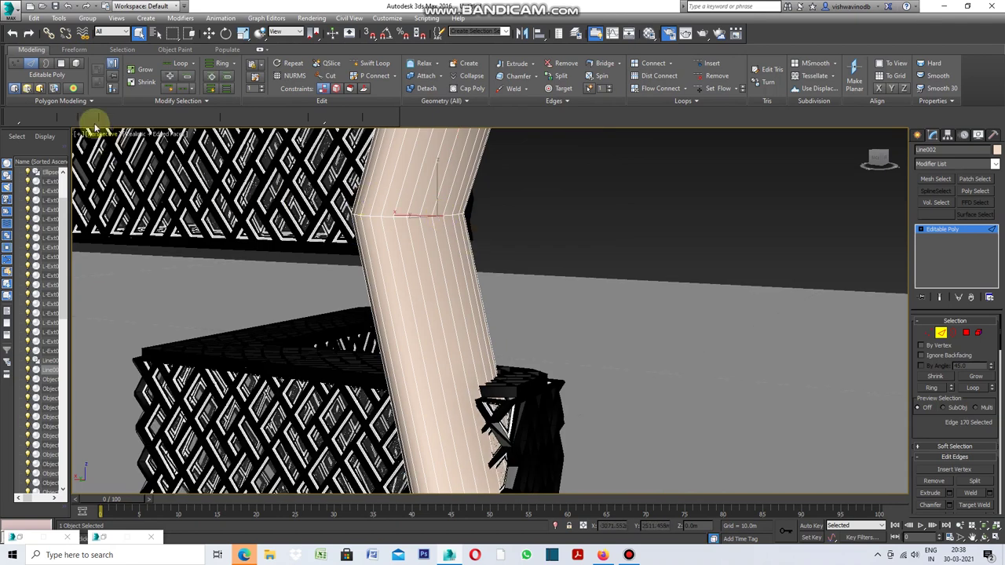
# Apply a slatted procedural pattern from Generate Topology, then switch to Polygon mode.
pyautogui.click(91, 101)
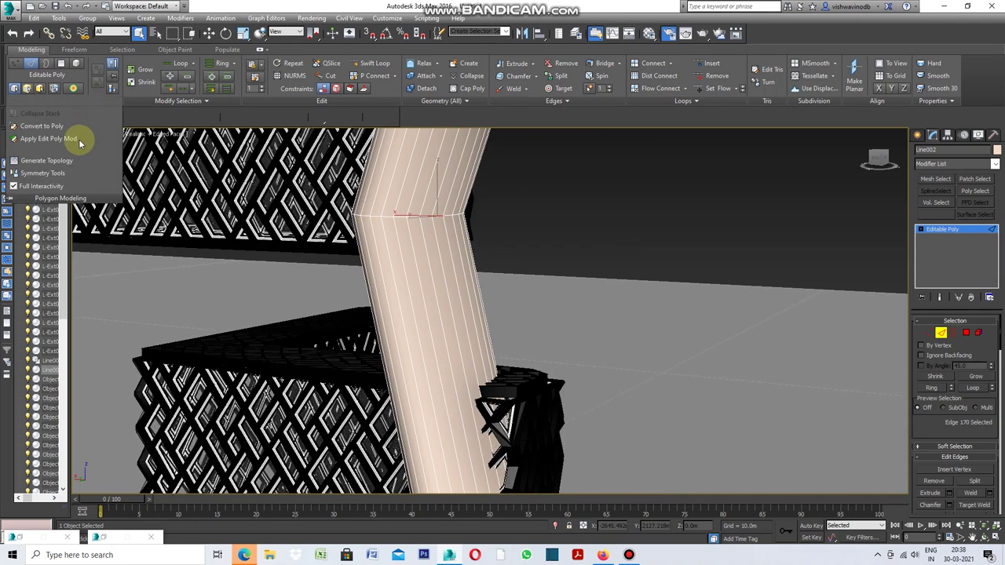
pyautogui.click(66, 161)
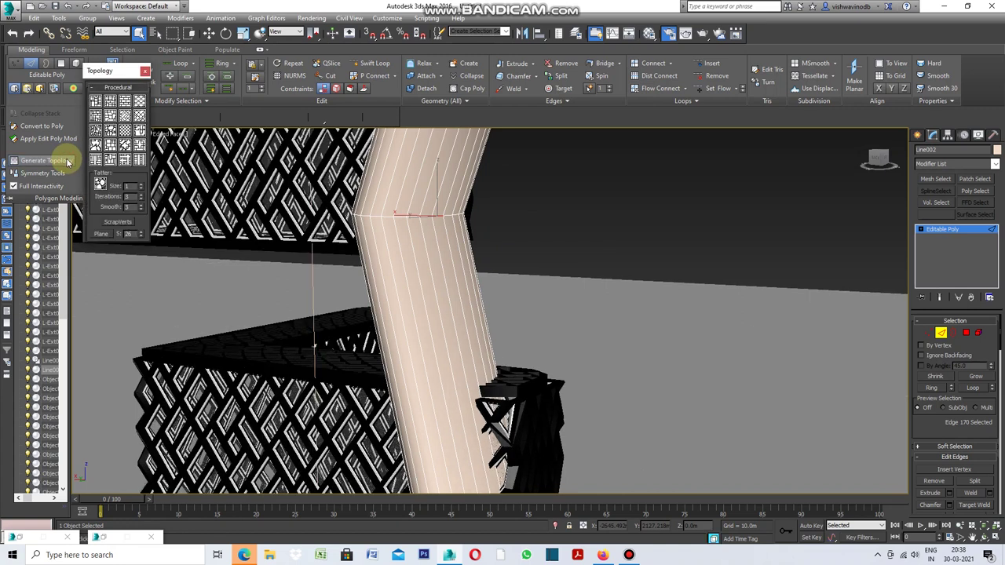
pyautogui.click(125, 131)
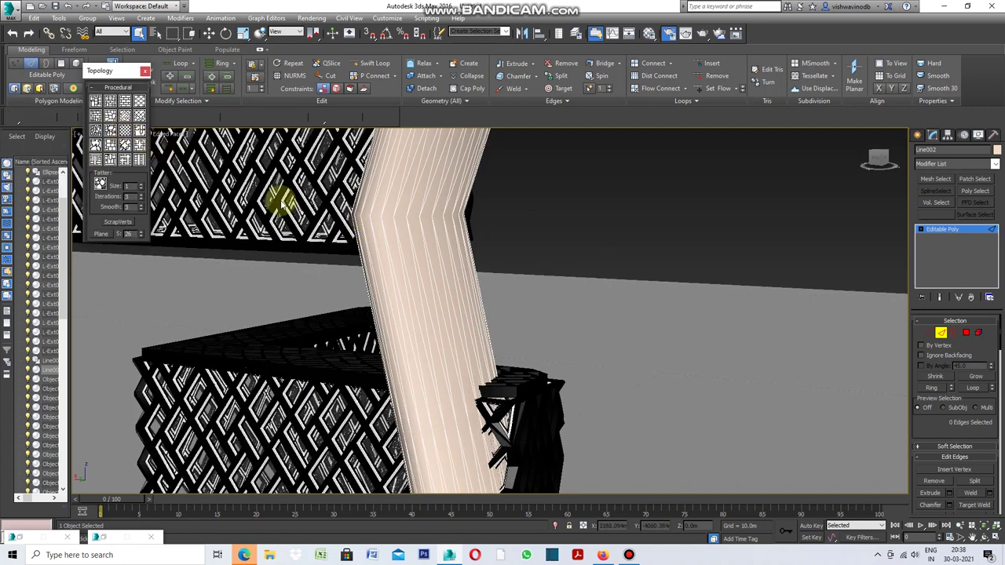
pyautogui.click(145, 72)
pyautogui.scroll(-3, 520, 246)
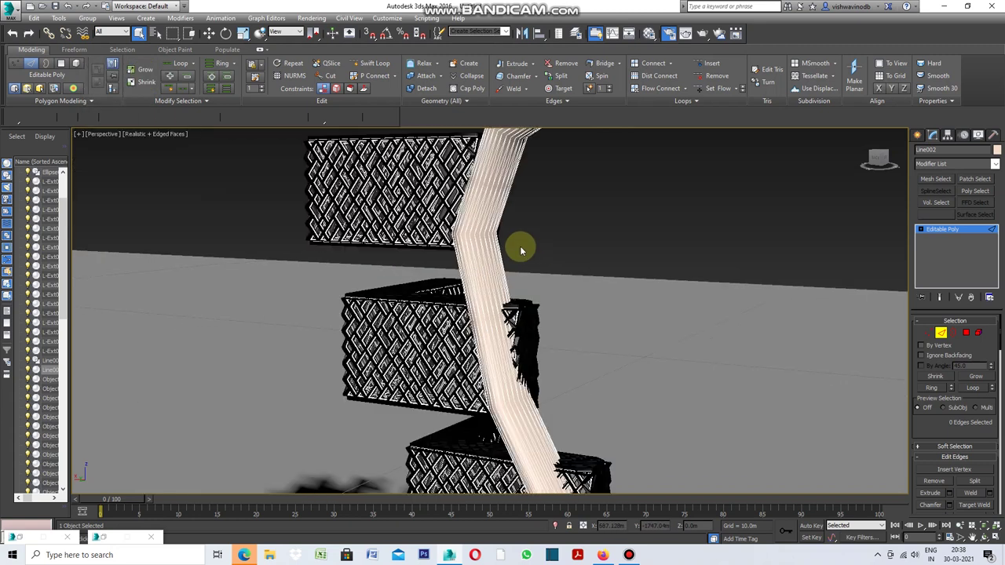
pyautogui.scroll(-3, 520, 246)
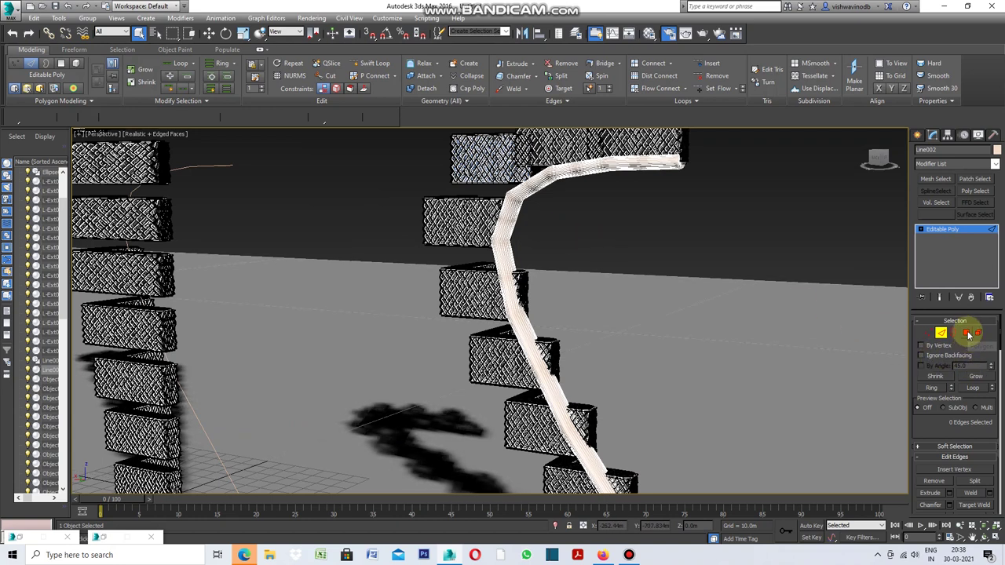
pyautogui.click(967, 333)
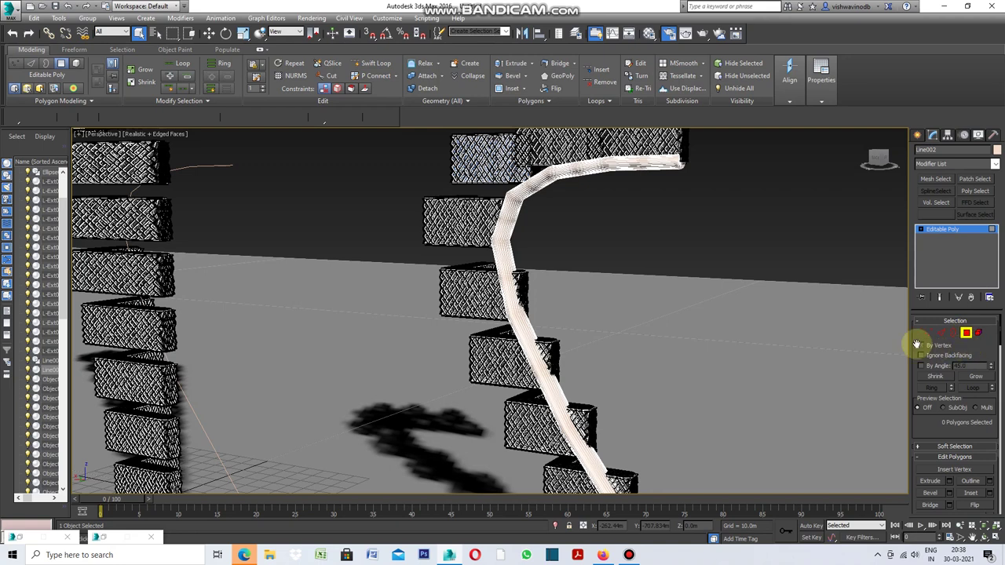
# Select all the tube's polygons and try an Inset by Polygon, then cancel it.
pyautogui.hotkey('ctrl', 'a')
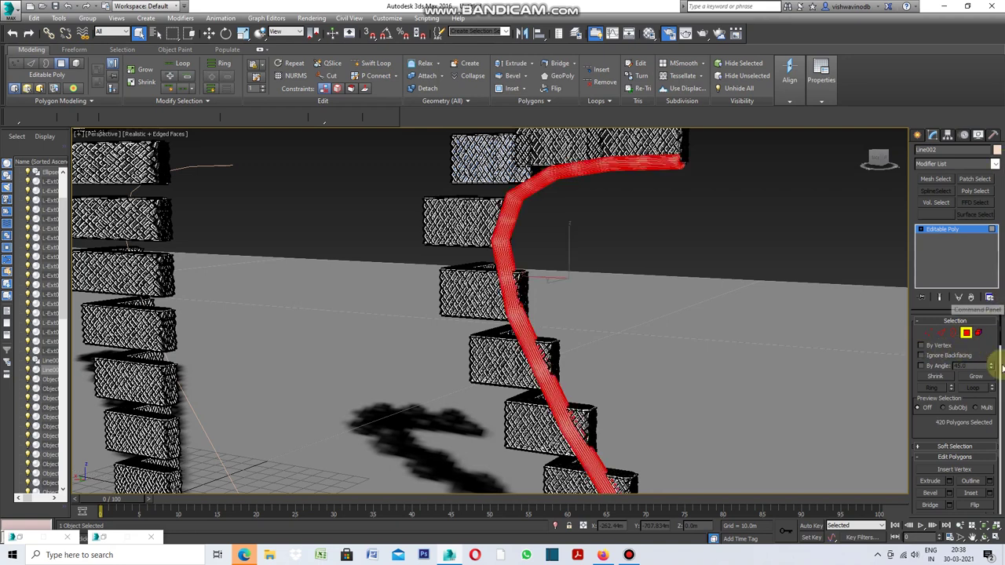
pyautogui.moveTo(1000, 336); pyautogui.dragTo(1000, 362)
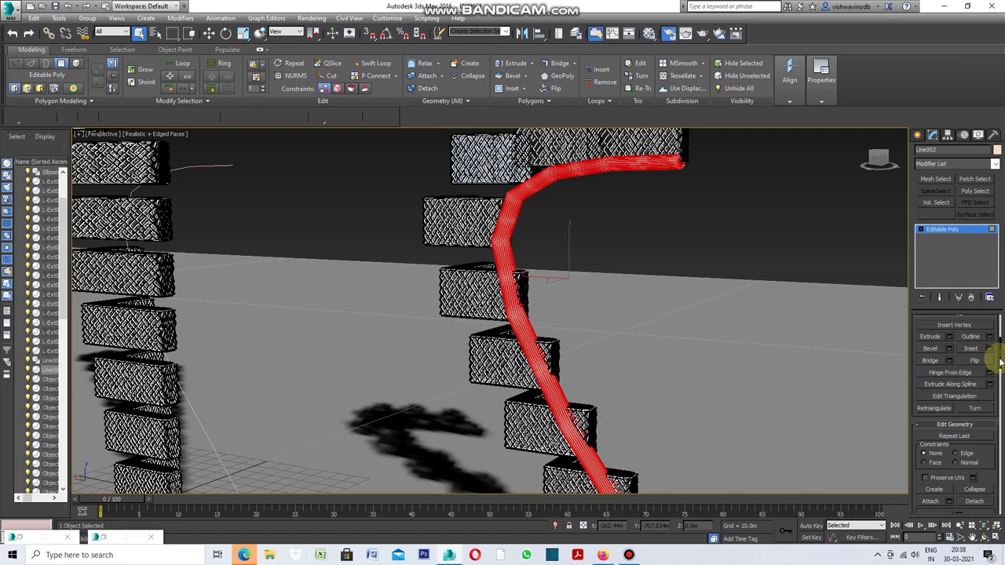
pyautogui.click(989, 351)
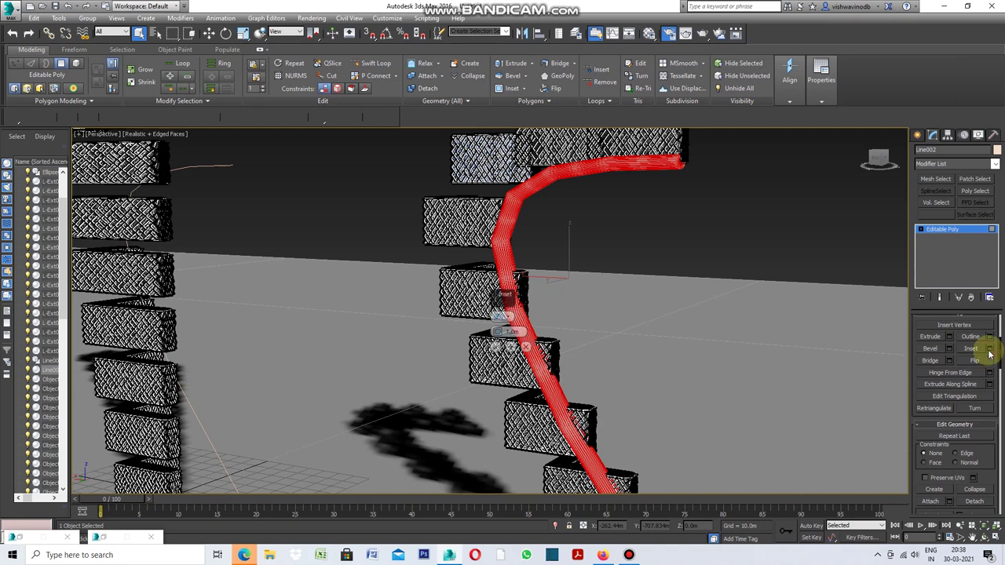
pyautogui.click(508, 318)
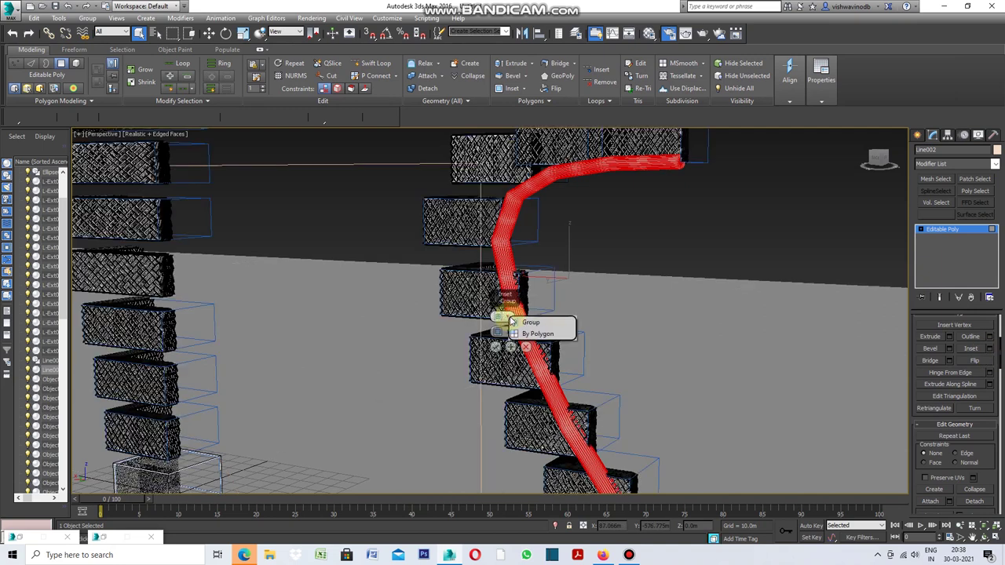
pyautogui.click(538, 331)
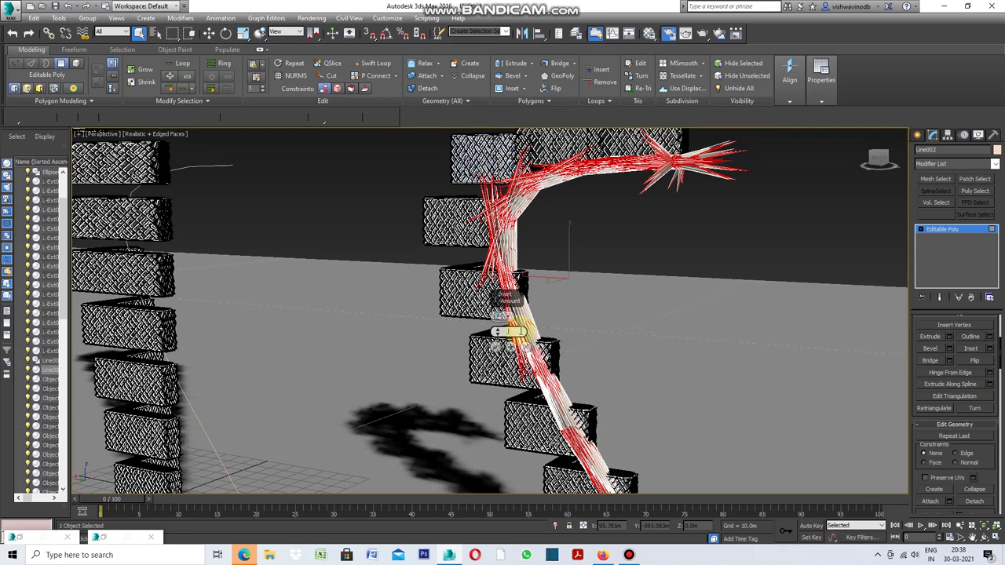
pyautogui.rightClick(496, 331)
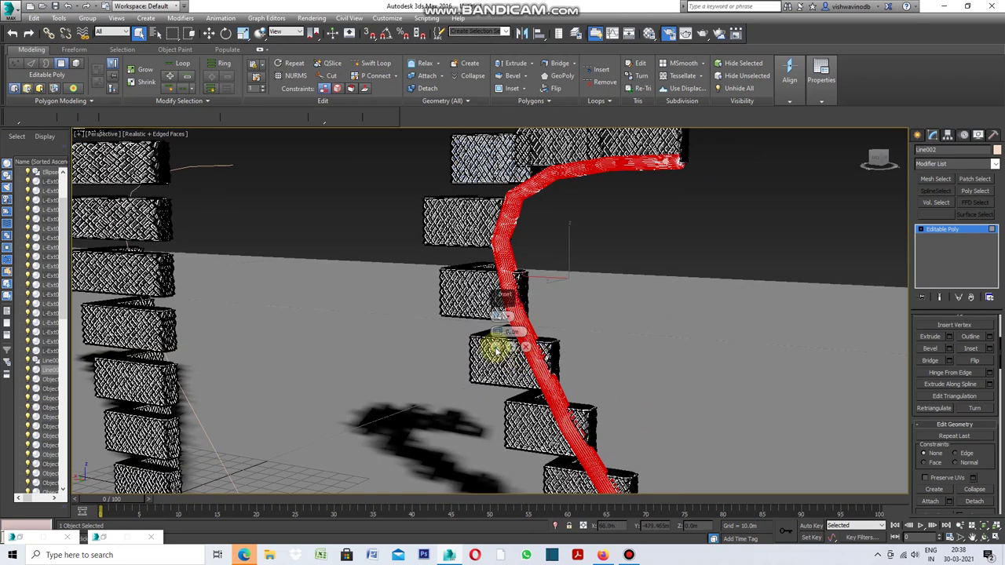
pyautogui.click(496, 348)
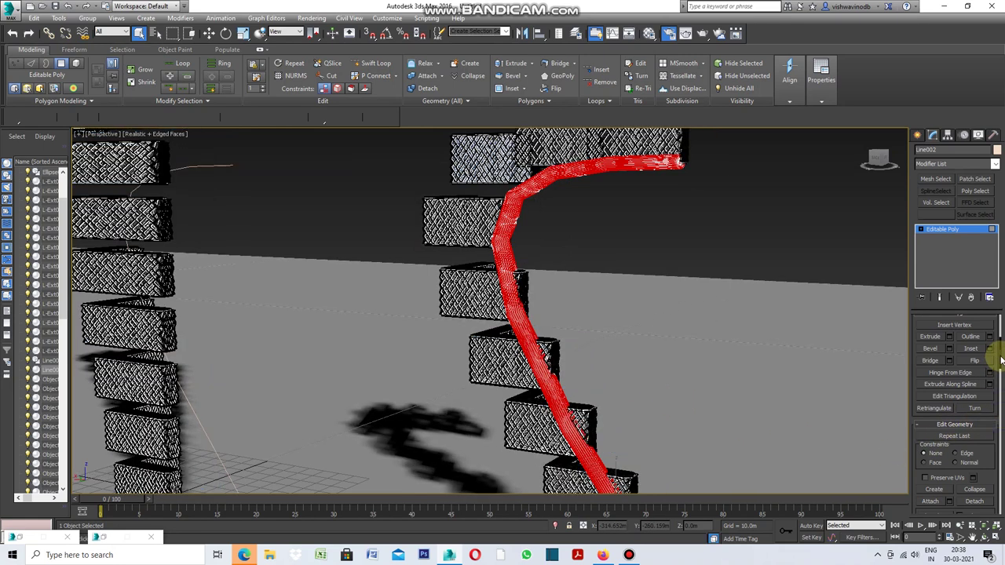
# Detach the selected polygons as a new object named Object058.
pyautogui.scroll(-2, 995, 359)
pyautogui.scroll(-3, 996, 365)
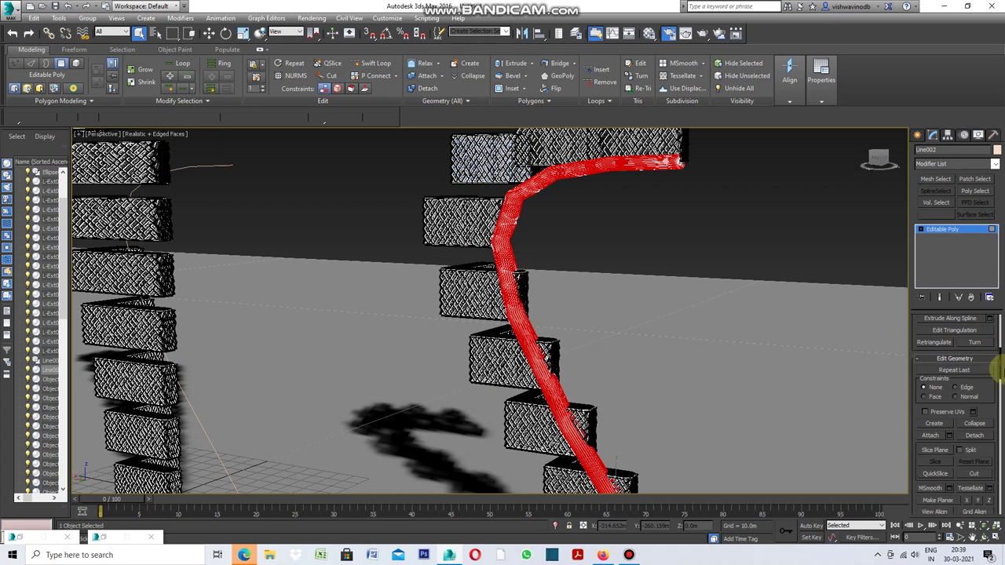
pyautogui.click(975, 435)
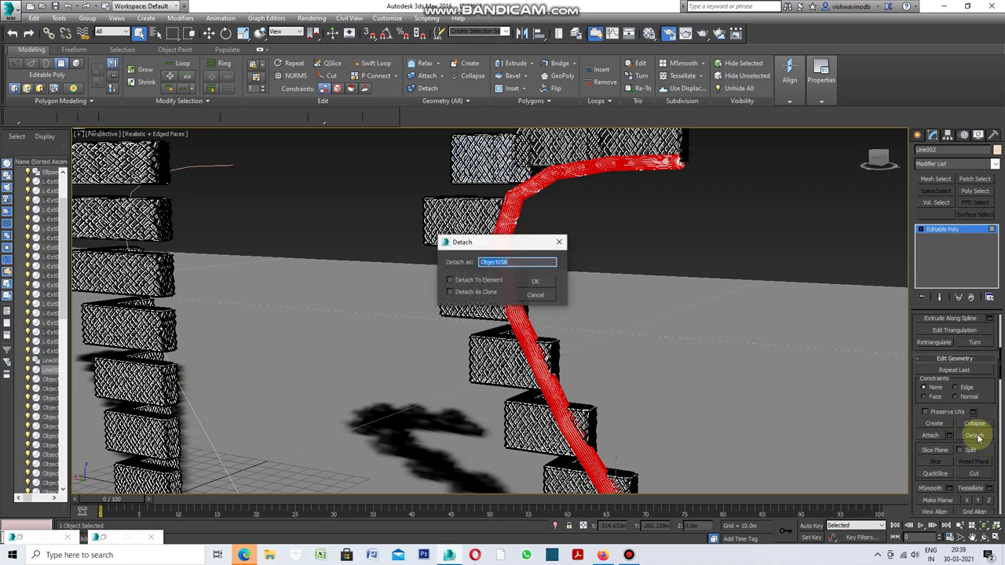
pyautogui.click(541, 286)
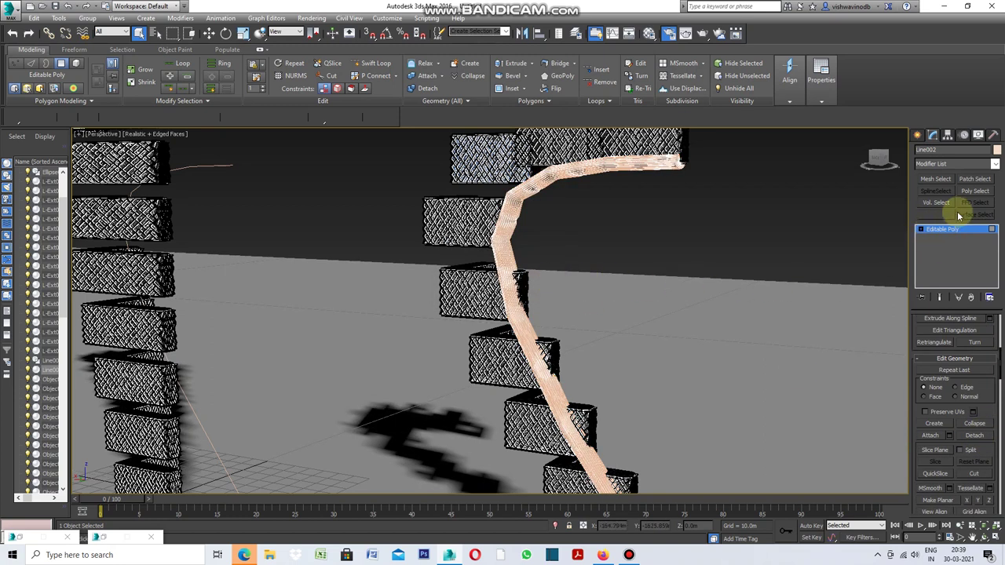
# Keep the tube's object colour white and add a Shell modifier with 0.3m Outer Amount.
pyautogui.click(997, 150)
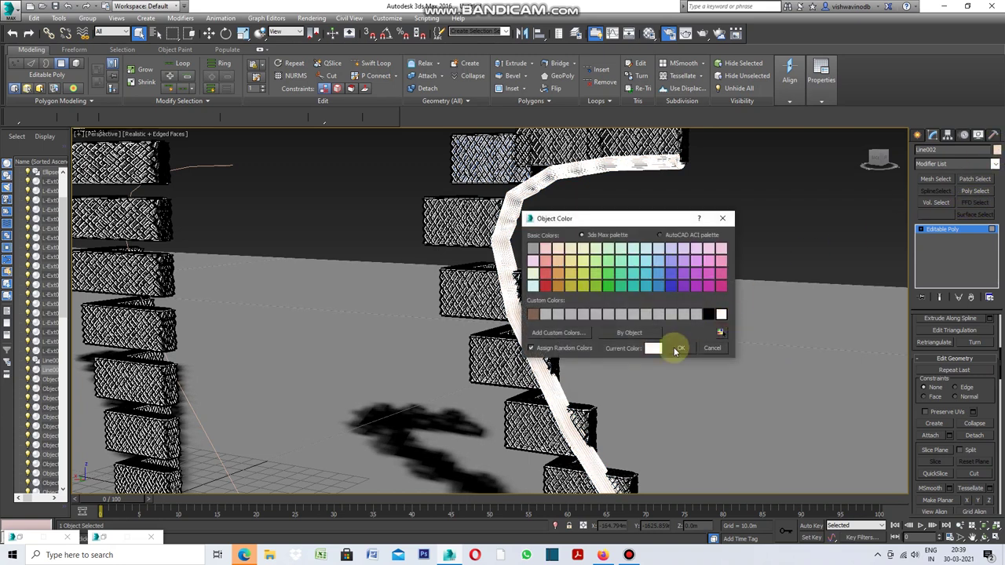
pyautogui.click(681, 348)
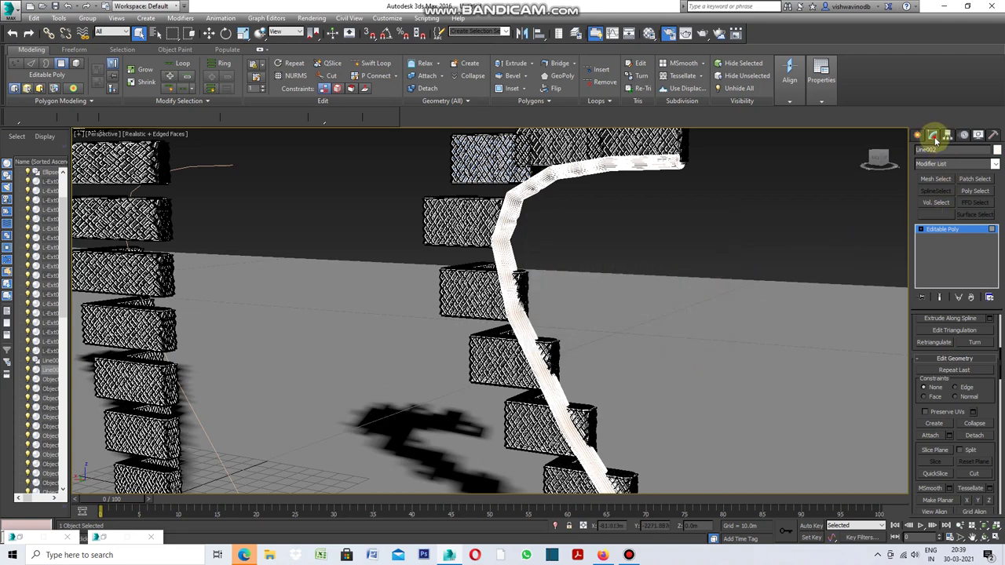
pyautogui.click(995, 164)
pyautogui.moveTo(997, 195); pyautogui.dragTo(991, 375)
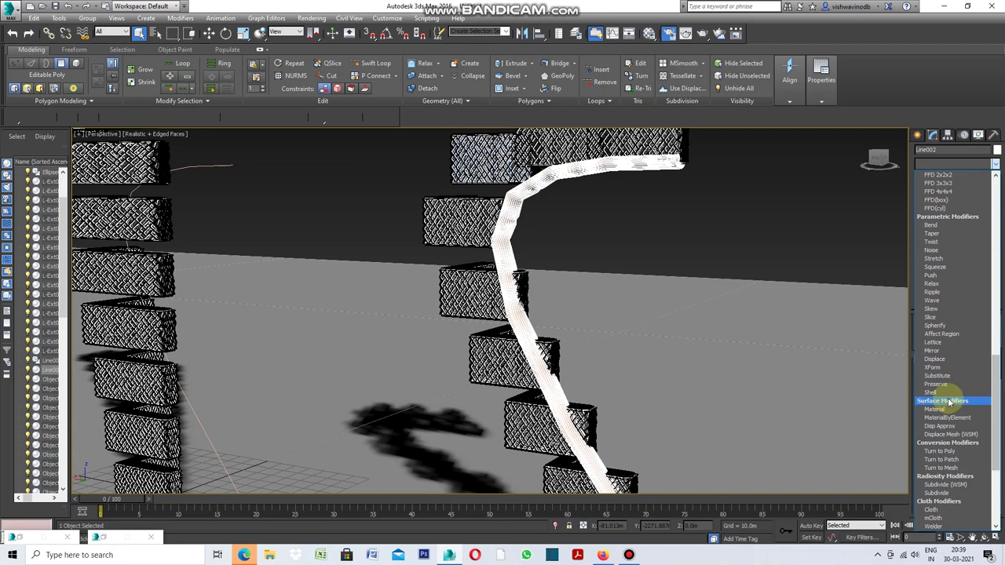
pyautogui.click(932, 392)
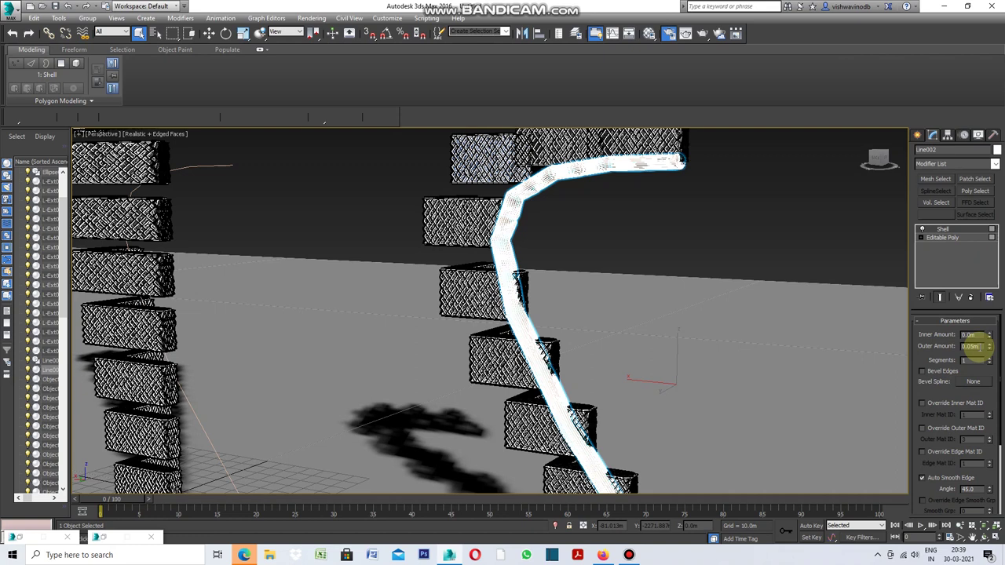
pyautogui.moveTo(980, 347); pyautogui.dragTo(980, 346)
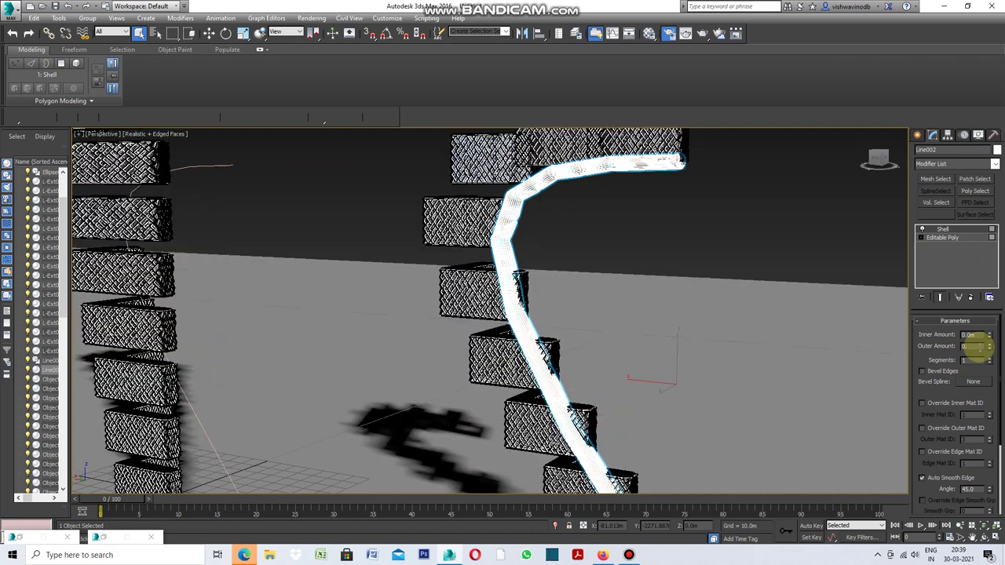
pyautogui.moveTo(980, 347); pyautogui.dragTo(980, 346)
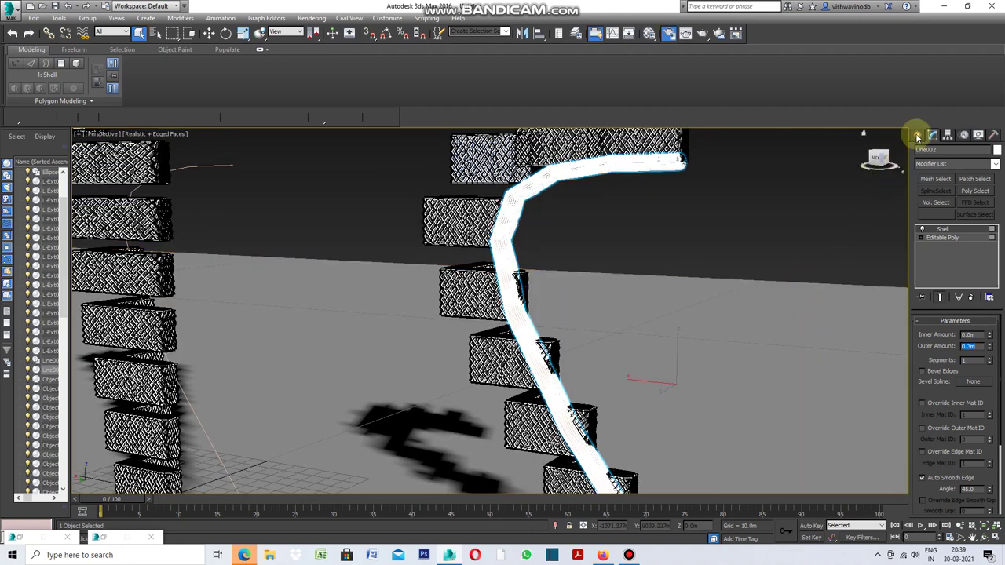
pyautogui.click(917, 136)
pyautogui.click(765, 222)
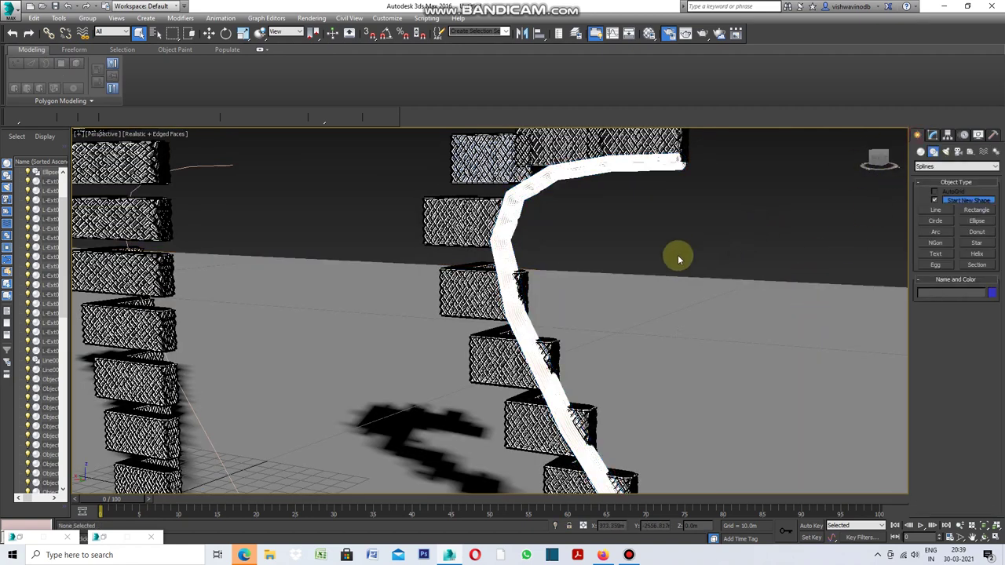
# Assign the 01 - Default material to the slatted column from the Material Editor.
pyautogui.scroll(5, 553, 238)
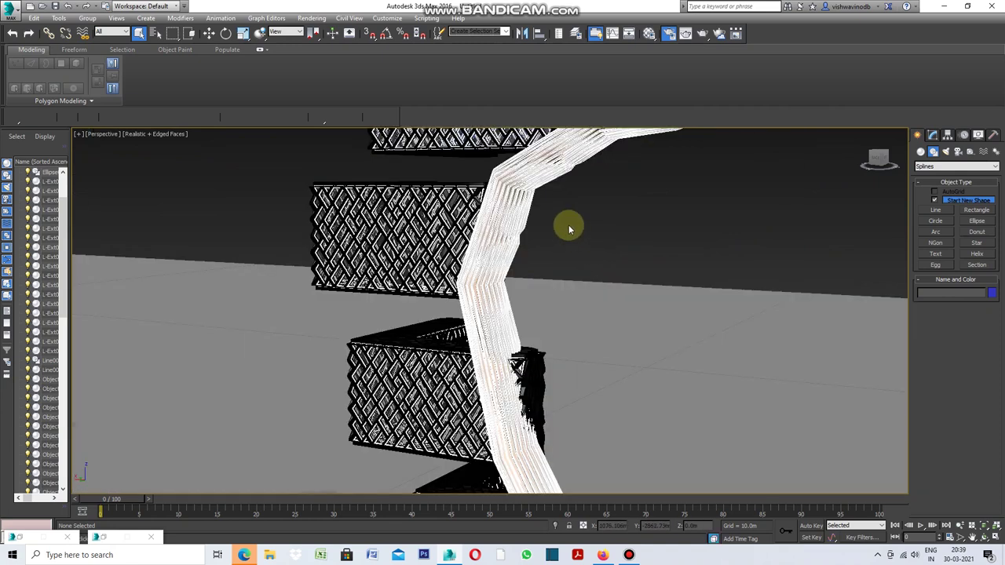
pyautogui.scroll(2, 554, 227)
pyautogui.scroll(2, 542, 227)
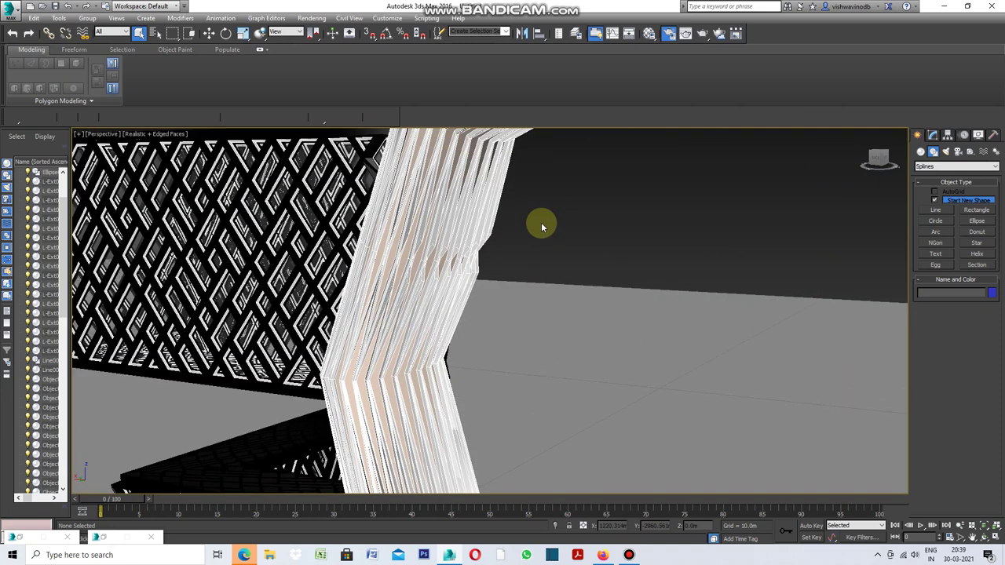
pyautogui.scroll(2, 514, 230)
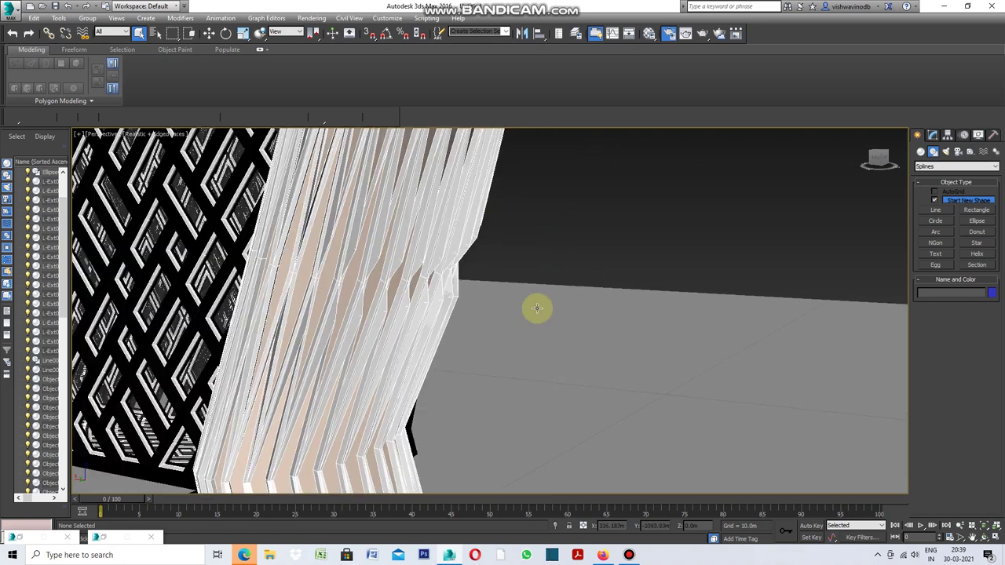
pyautogui.click(326, 276)
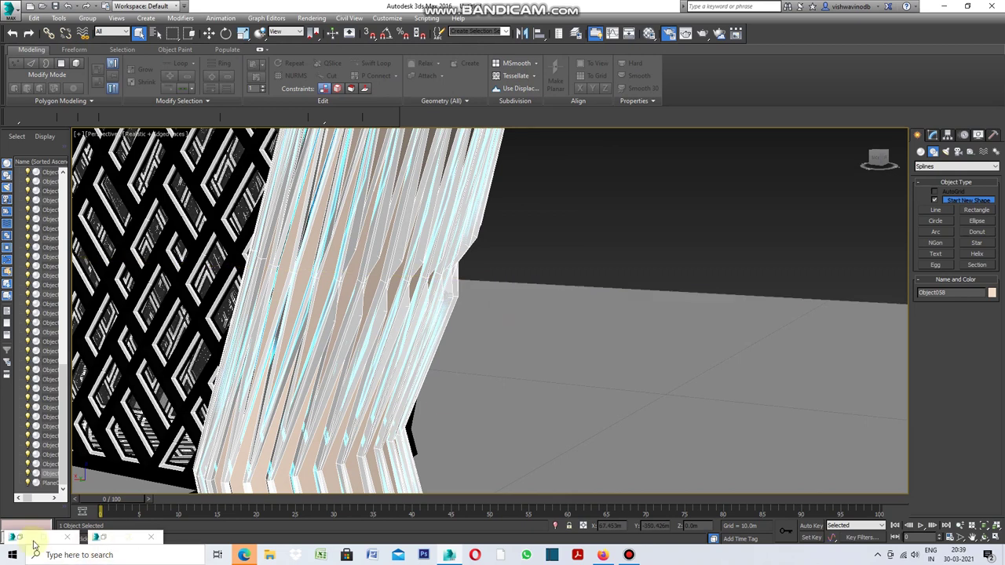
pyautogui.press('m')
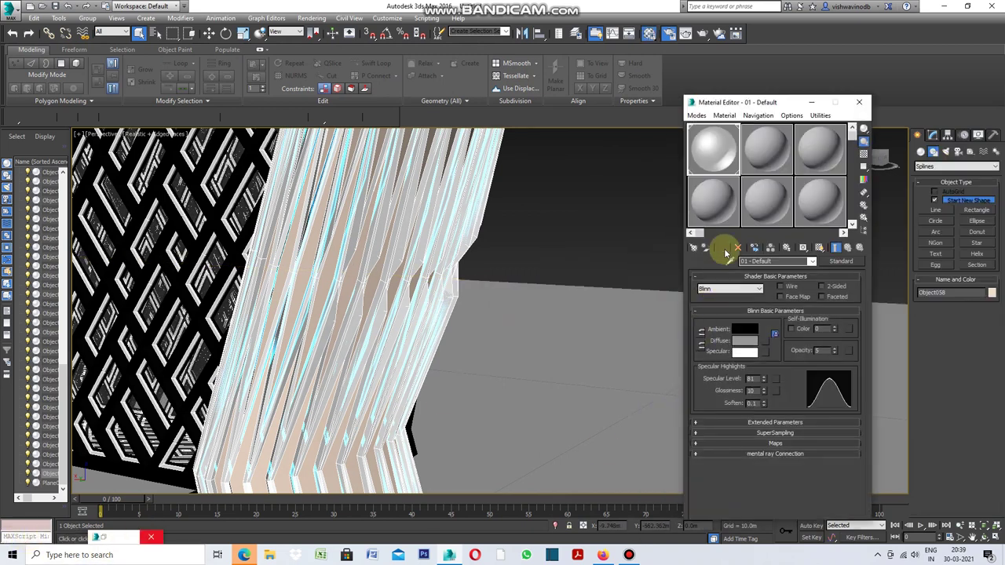
pyautogui.click(721, 248)
pyautogui.click(621, 232)
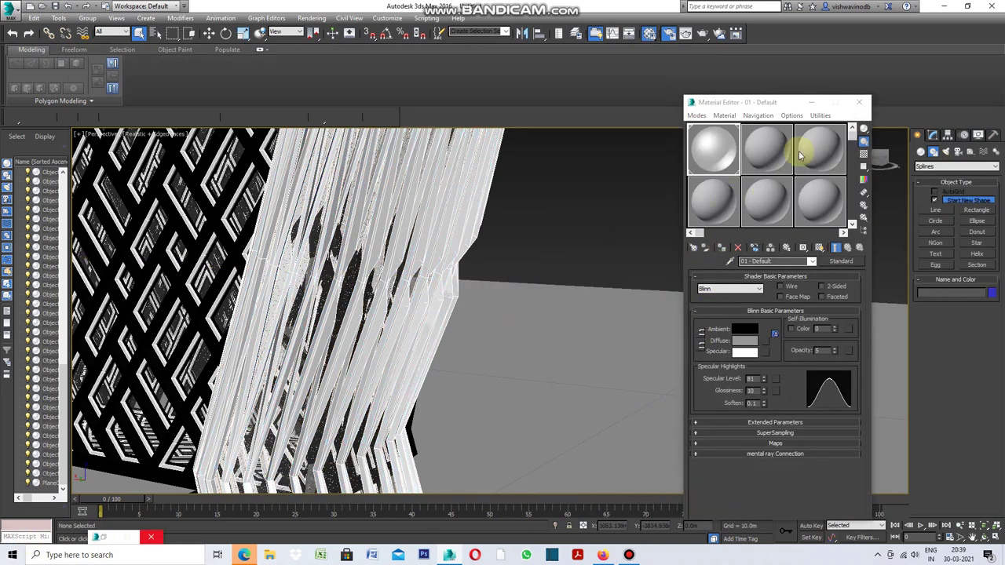
pyautogui.click(811, 103)
pyautogui.scroll(-5, 621, 239)
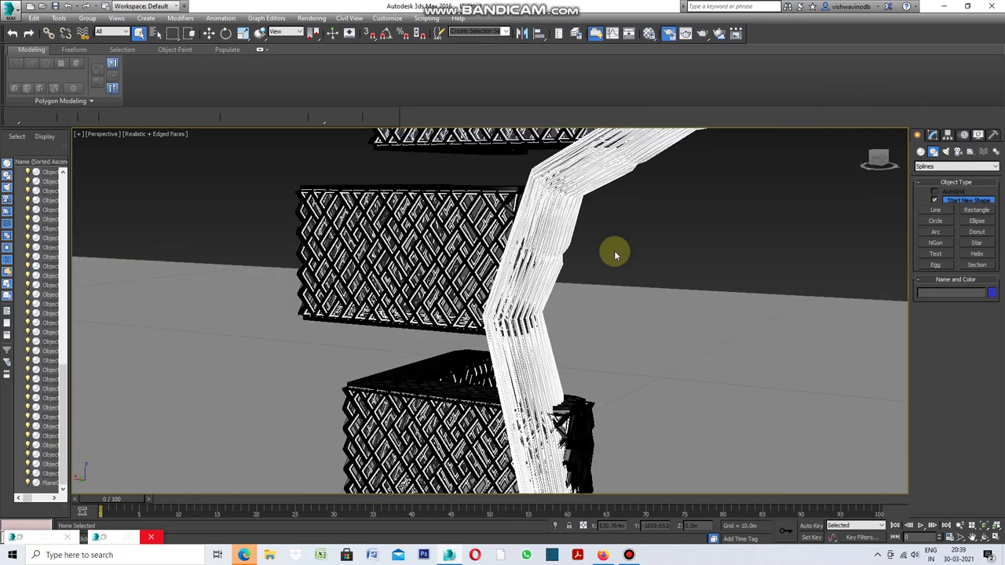
pyautogui.keyDown('alt'); pyautogui.moveTo(531, 322); pyautogui.dragTo(521, 331, button='middle'); pyautogui.keyUp('alt')
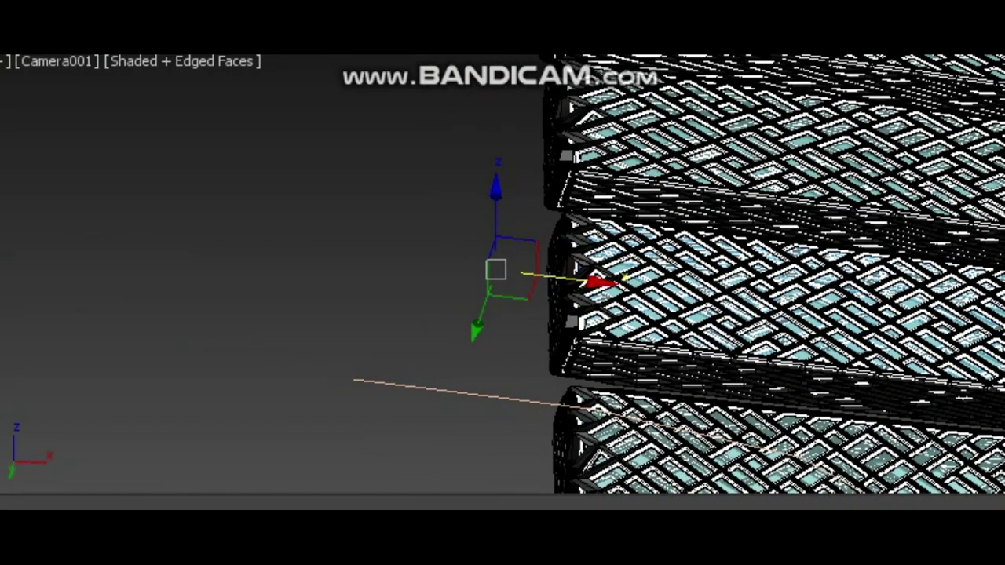
# Hide the transform gizmo in the Camera001 view using X.
pyautogui.press('x')
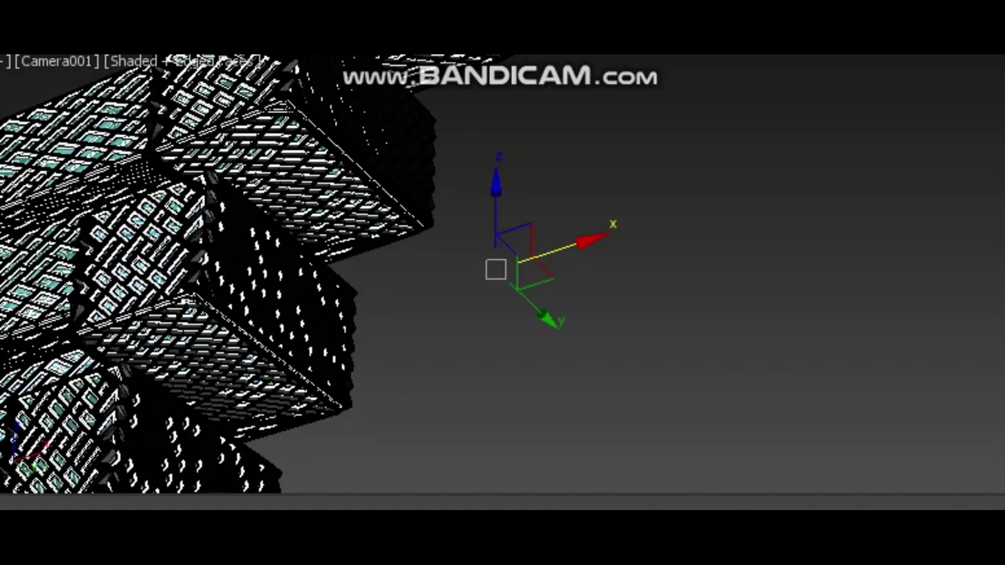
pyautogui.press('x')
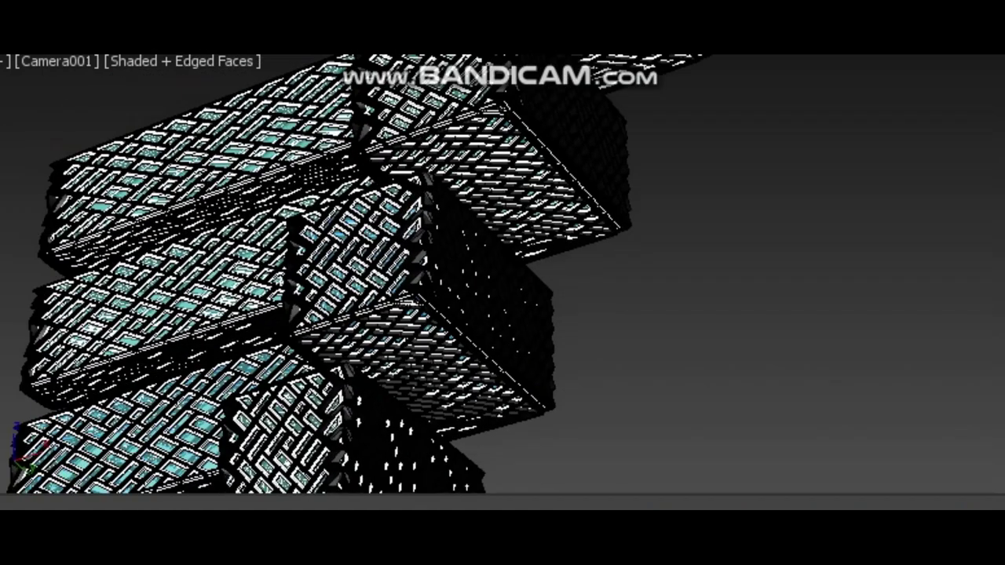